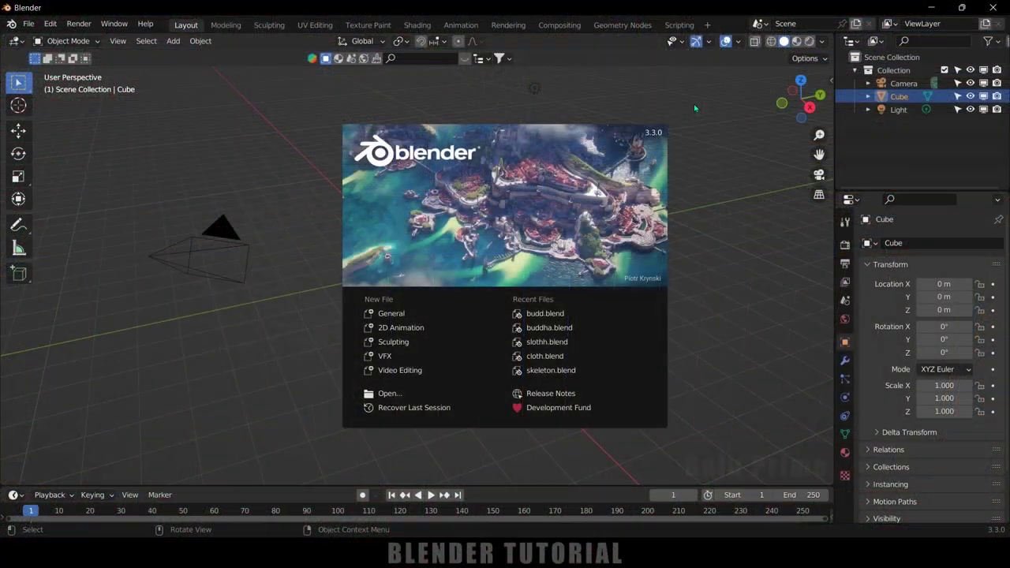
Step: Close the splash screen and delete the default camera and light
click(708, 262)
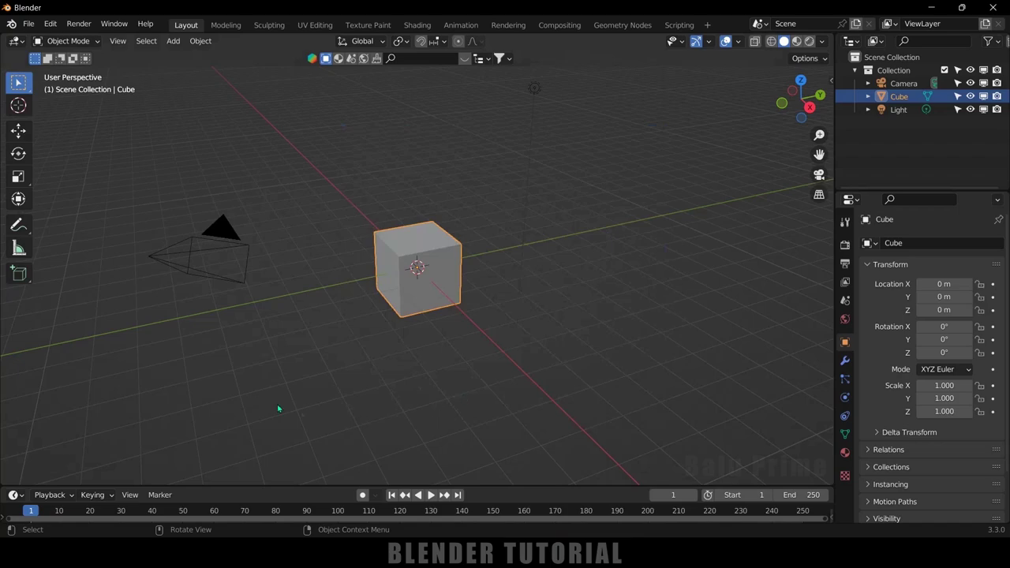
drag(126, 219, 247, 291)
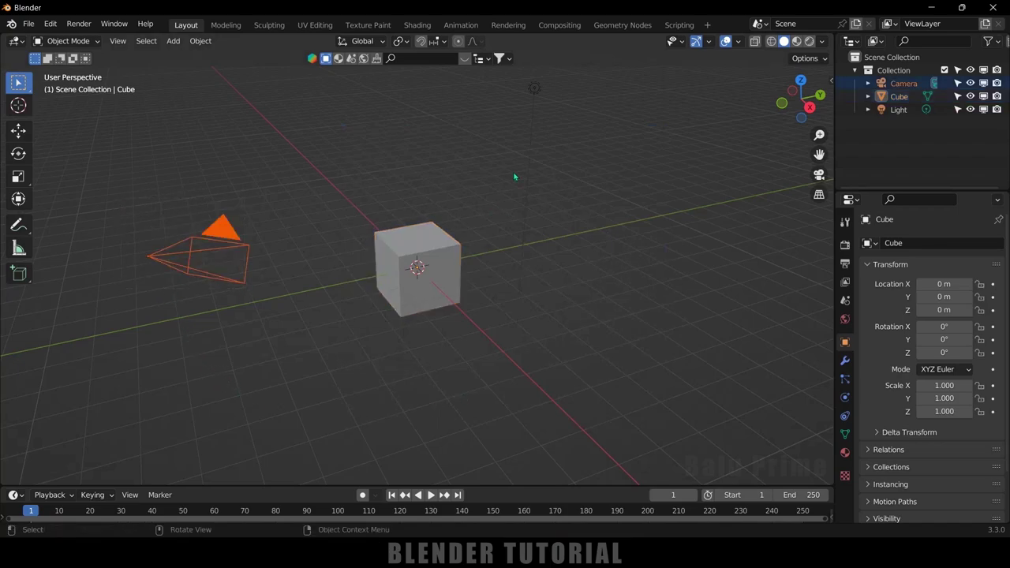
shift+click(534, 90)
key(Delete)
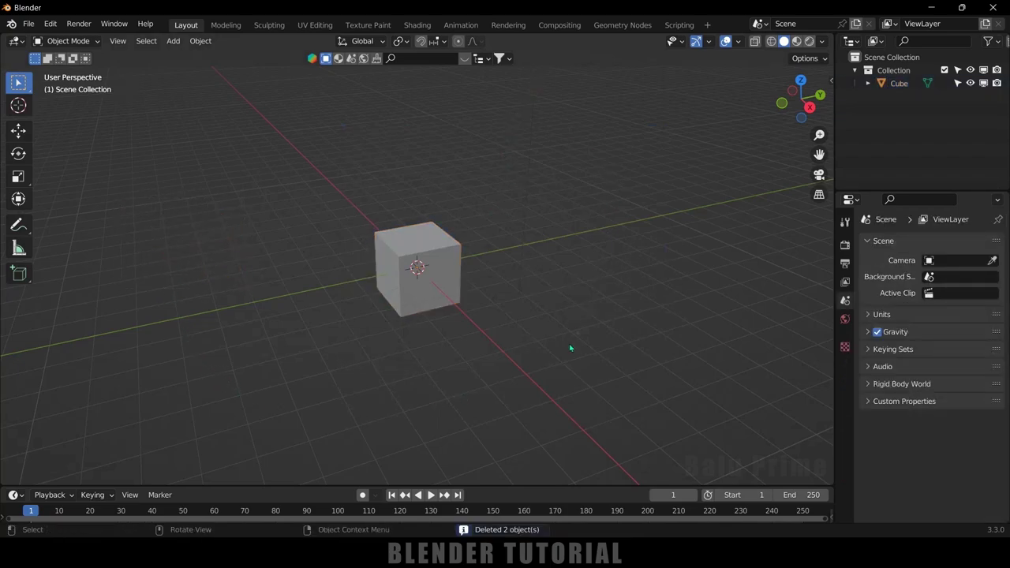
Step: Scale the cube into a tall thin plank: Y 0.198, Z 6.125
click(442, 249)
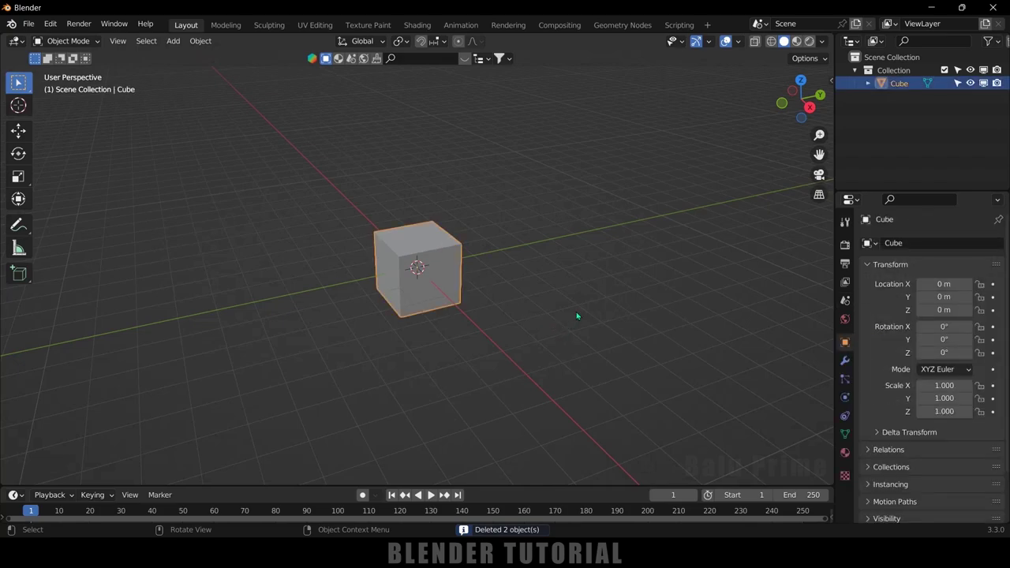
key(s)
key(y)
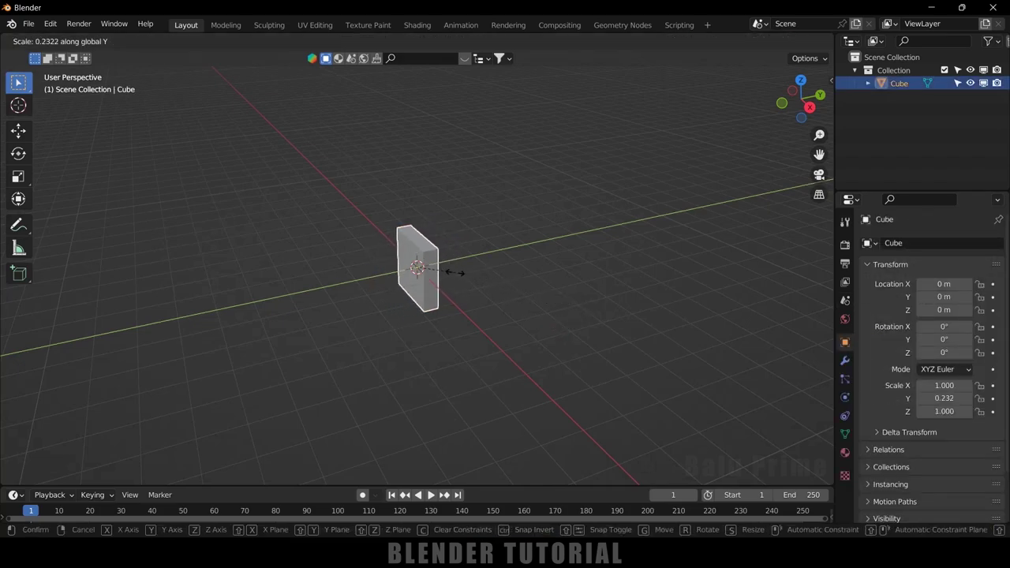
click(451, 277)
key(s)
key(z)
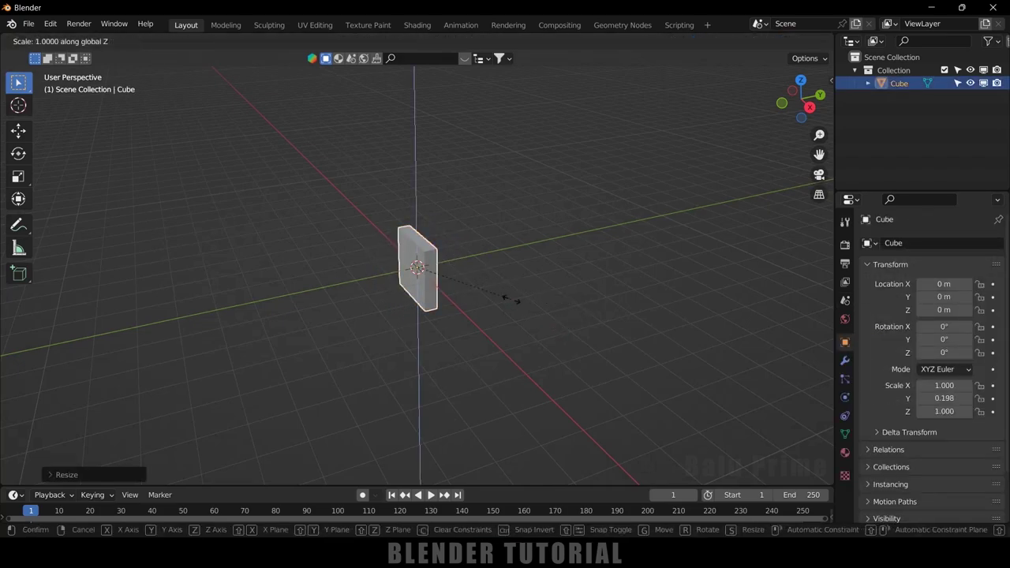
click(191, 352)
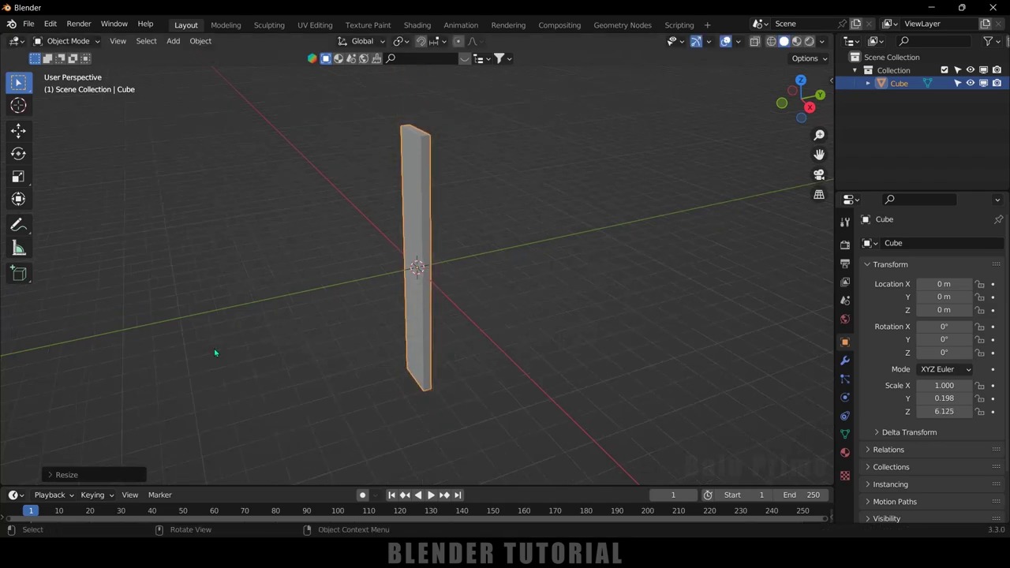
middle_drag(216, 350, 271, 282)
Step: Use the Move tool's Z arrow to raise the plank to Z 6.2402 m, base on the grid
click(19, 130)
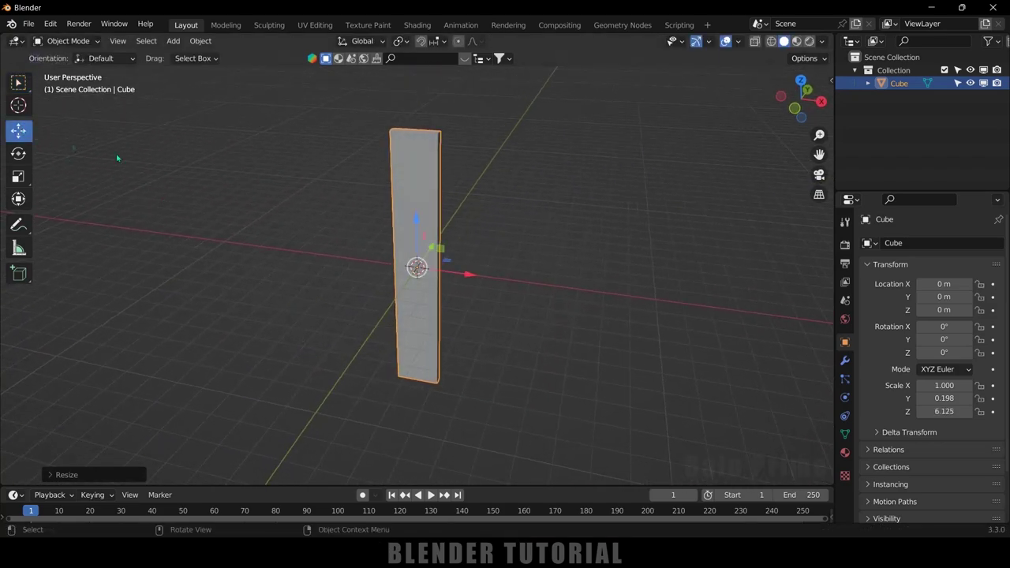
drag(416, 209, 434, 75)
middle_drag(537, 231, 545, 260)
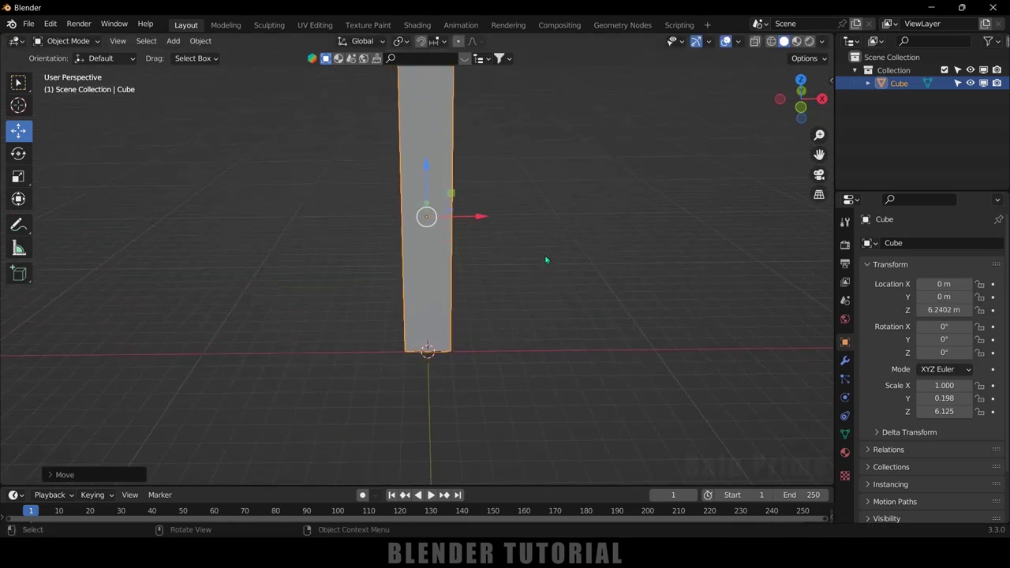
scroll(545, 261, down, 2)
scroll(539, 266, up, 1)
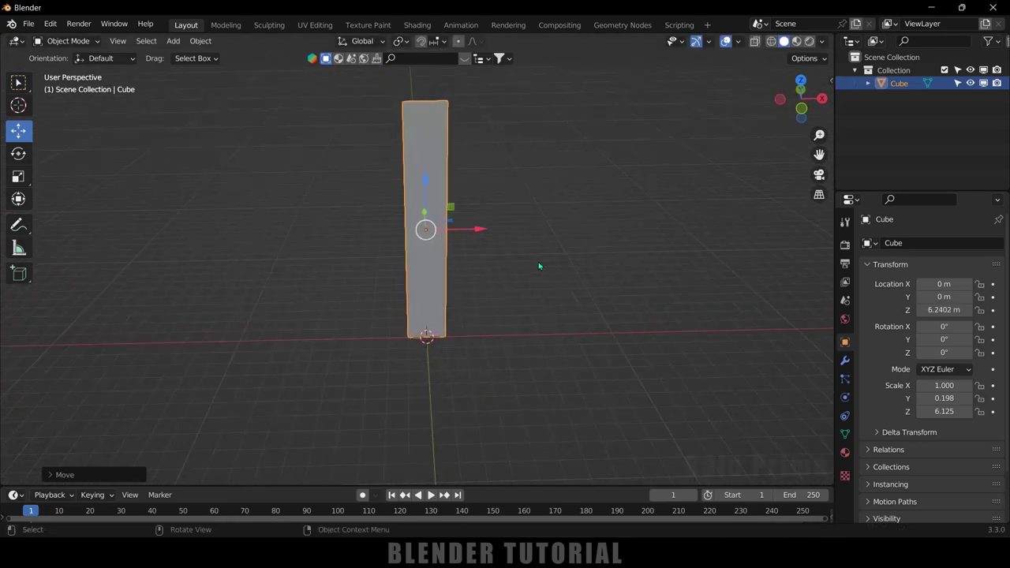
middle_drag(536, 266, 604, 286)
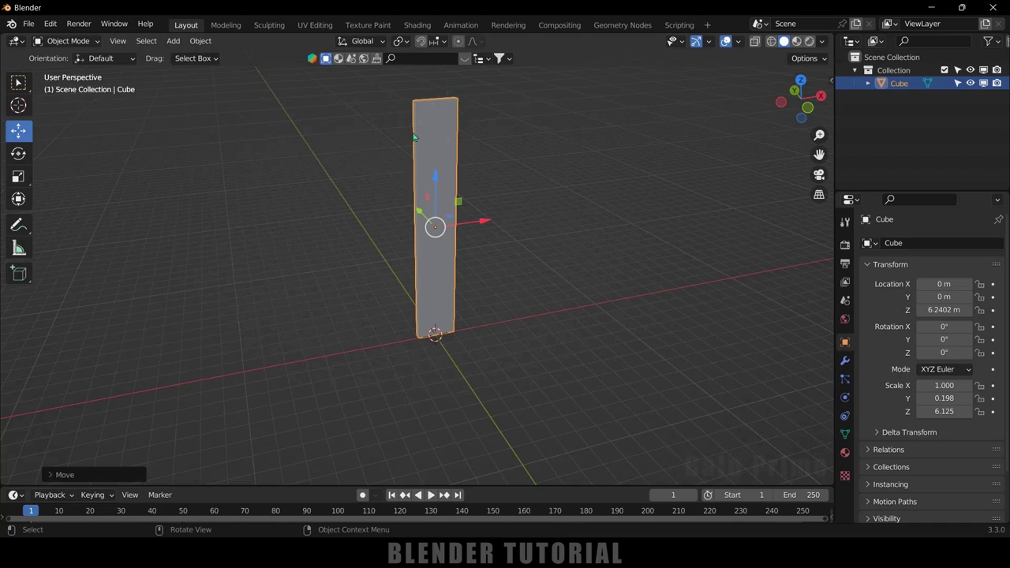
Step: In Edit Mode, snap the 3D cursor to the plank's selected bottom-left vertices
key(Tab)
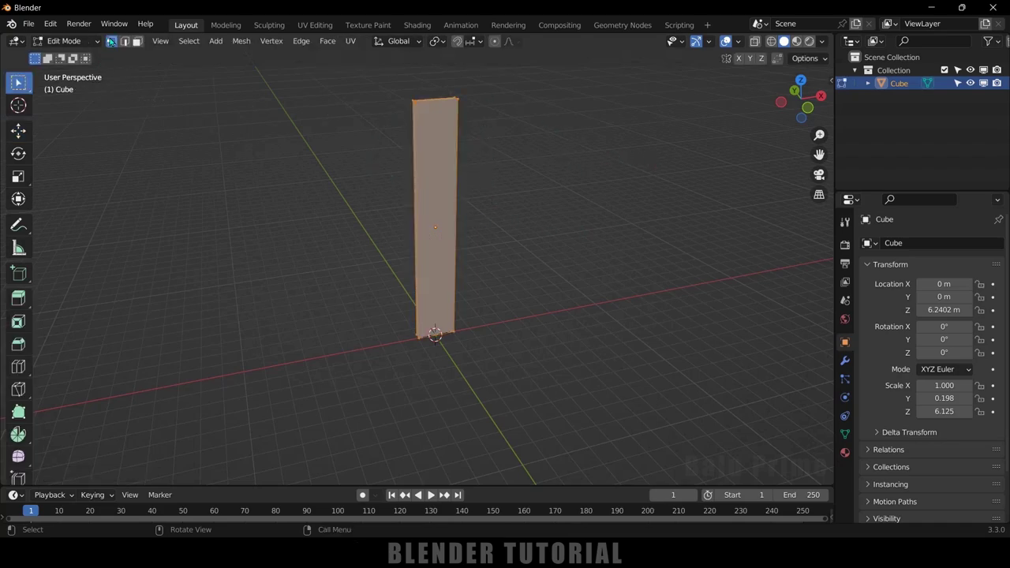
drag(386, 319, 431, 352)
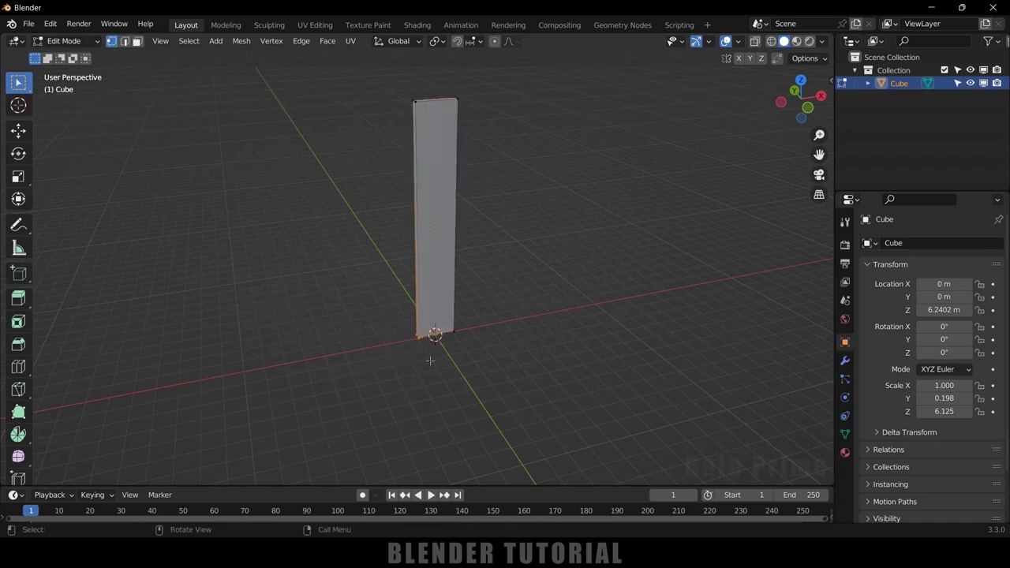
scroll(431, 355, up, 2)
key(shift)
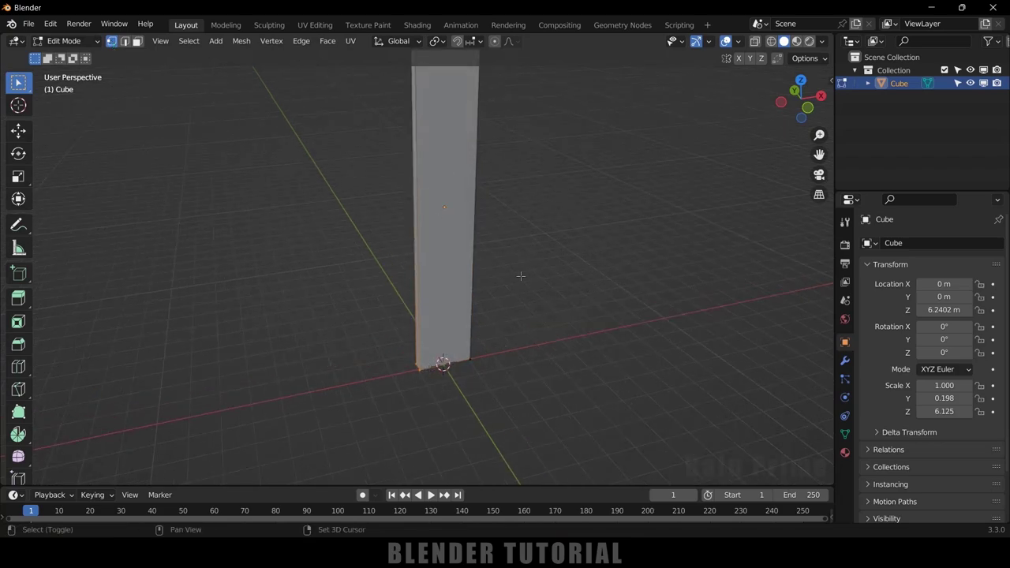
key(shift+s)
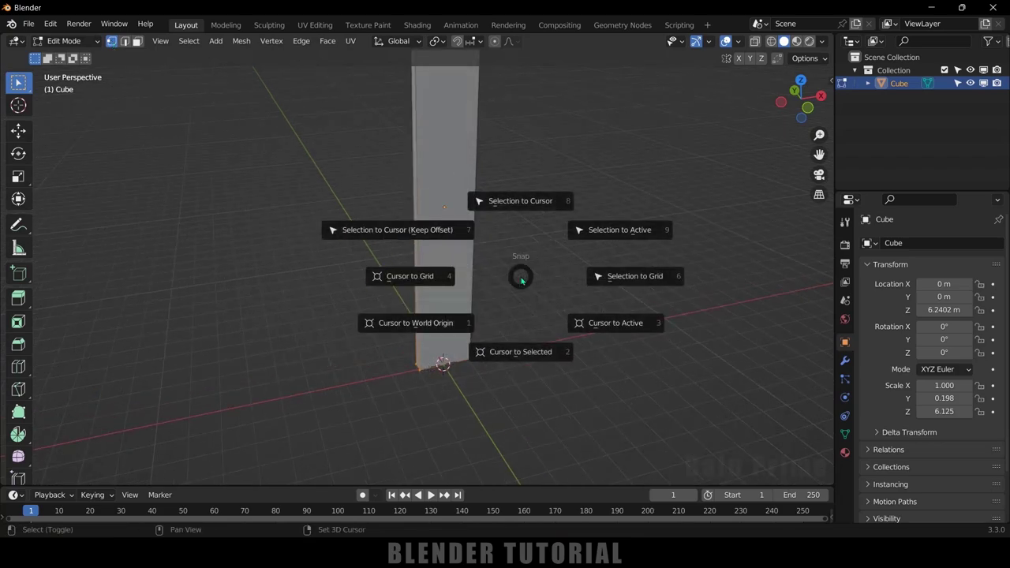
click(511, 361)
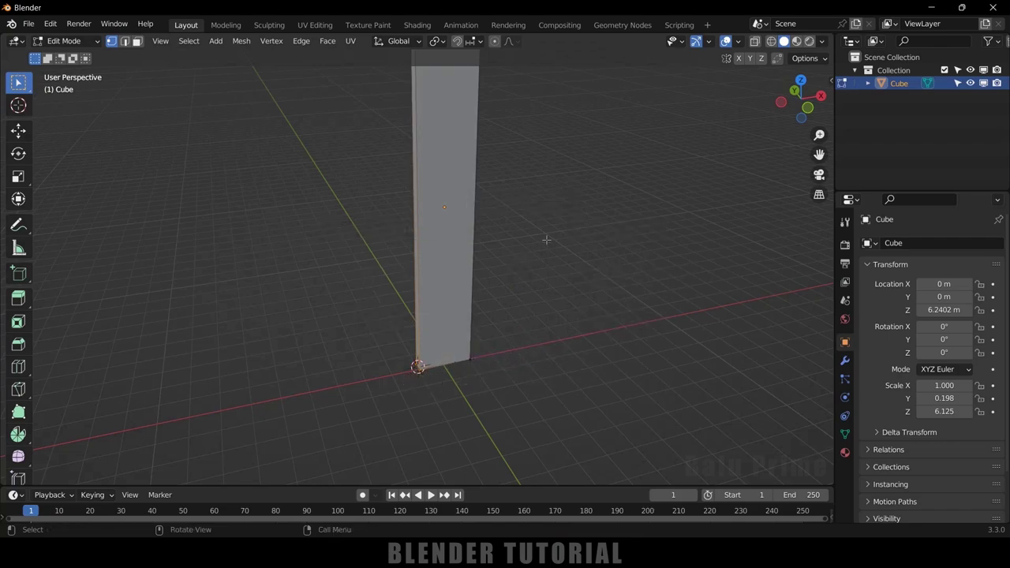
Step: Set the plank's origin to the 3D cursor and show its transform values in the N sidebar
key(Tab)
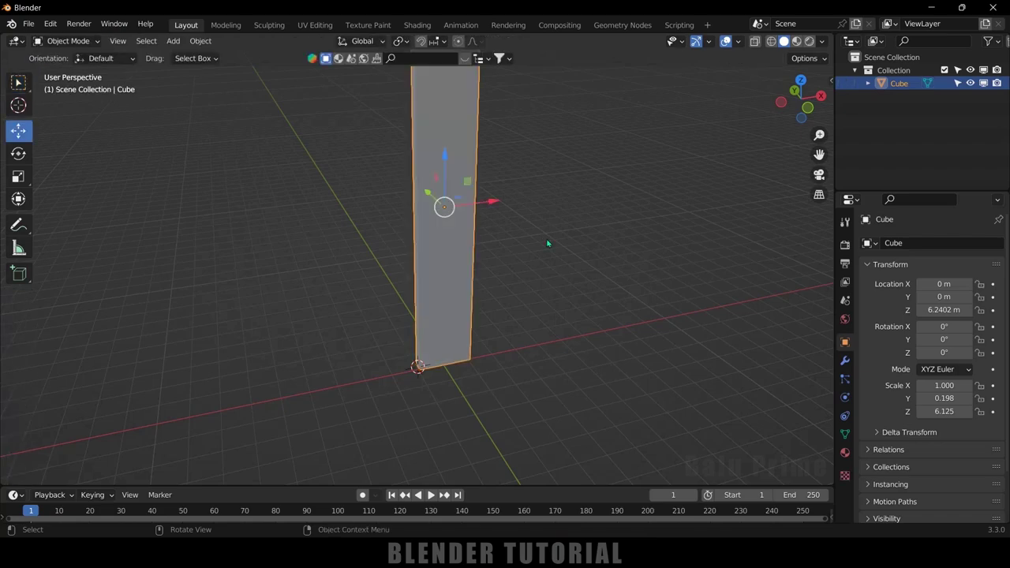
click(201, 41)
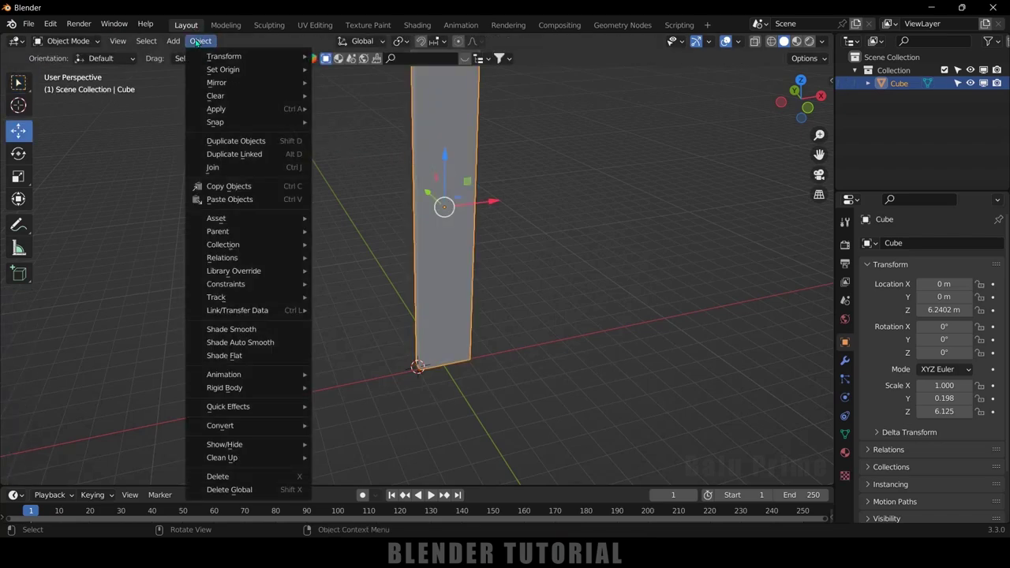
mouse_move(222, 70)
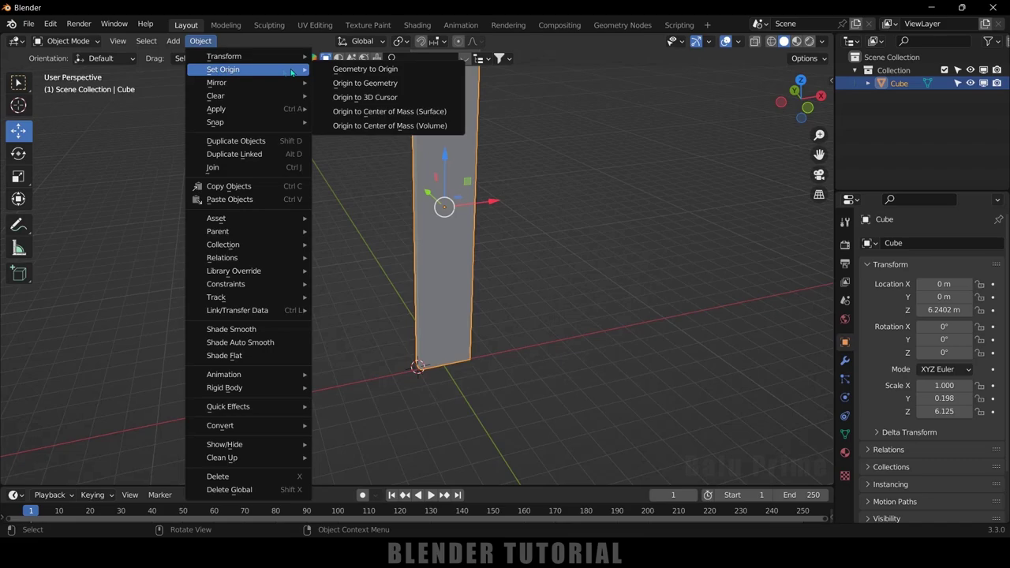
click(355, 98)
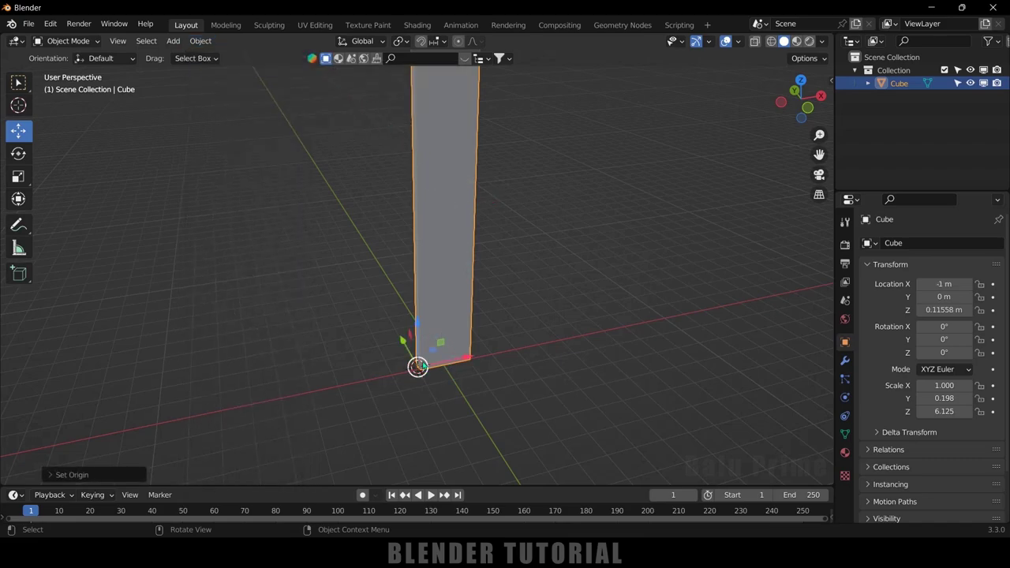
middle_drag(545, 341, 593, 286)
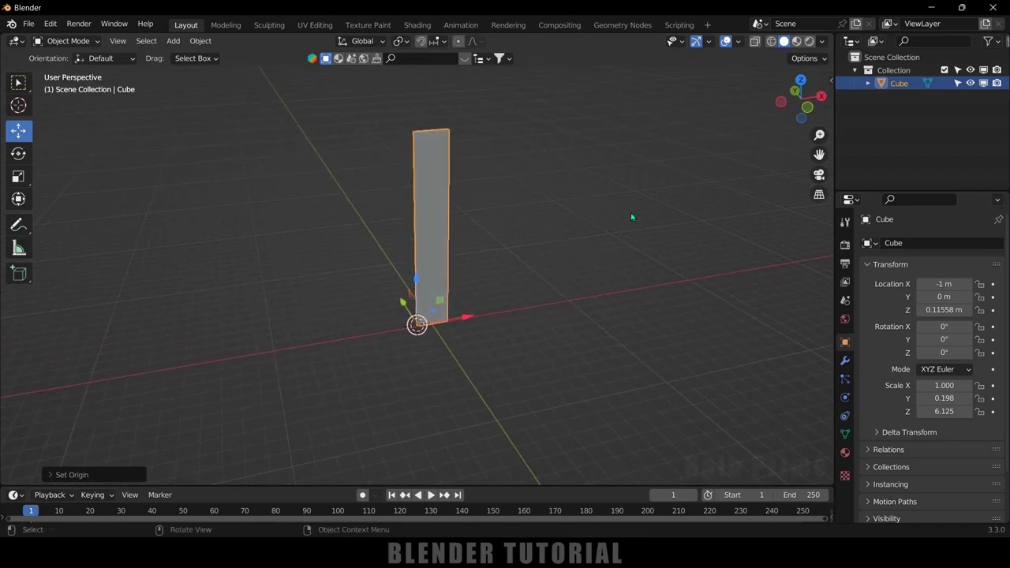
key(n)
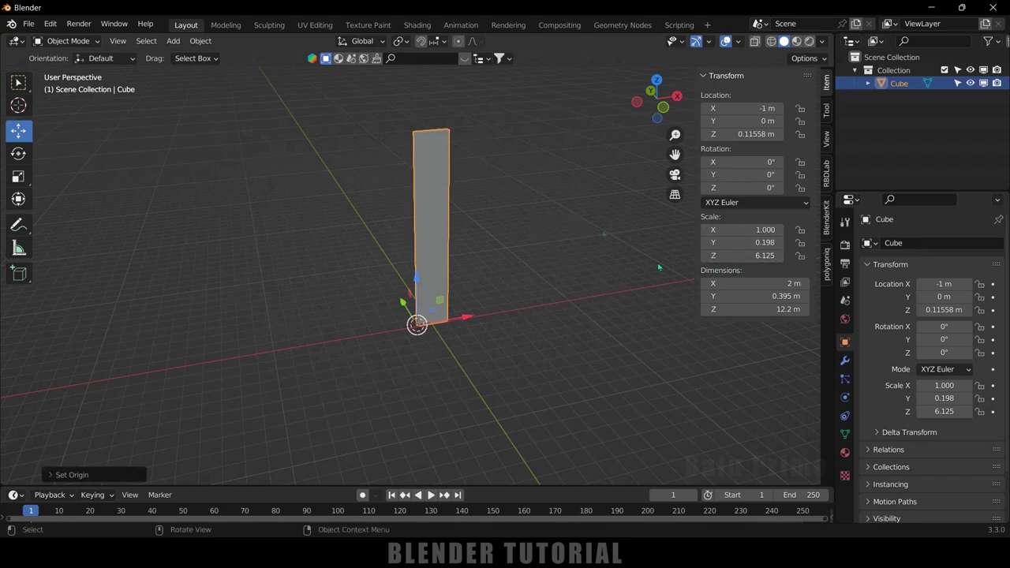
Step: Apply all transforms to the plank so its scale reads 1.000
click(204, 42)
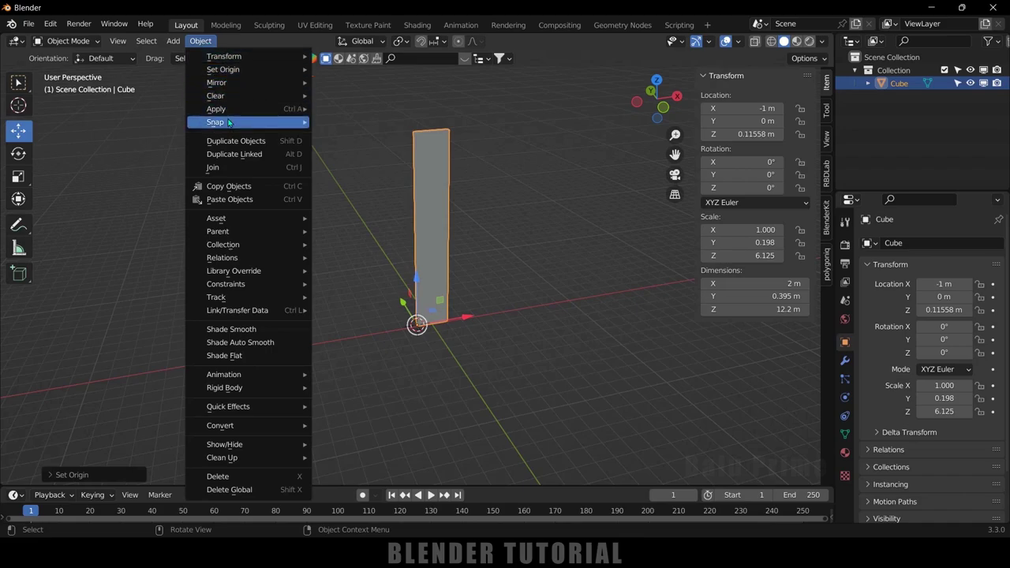
mouse_move(230, 109)
click(355, 147)
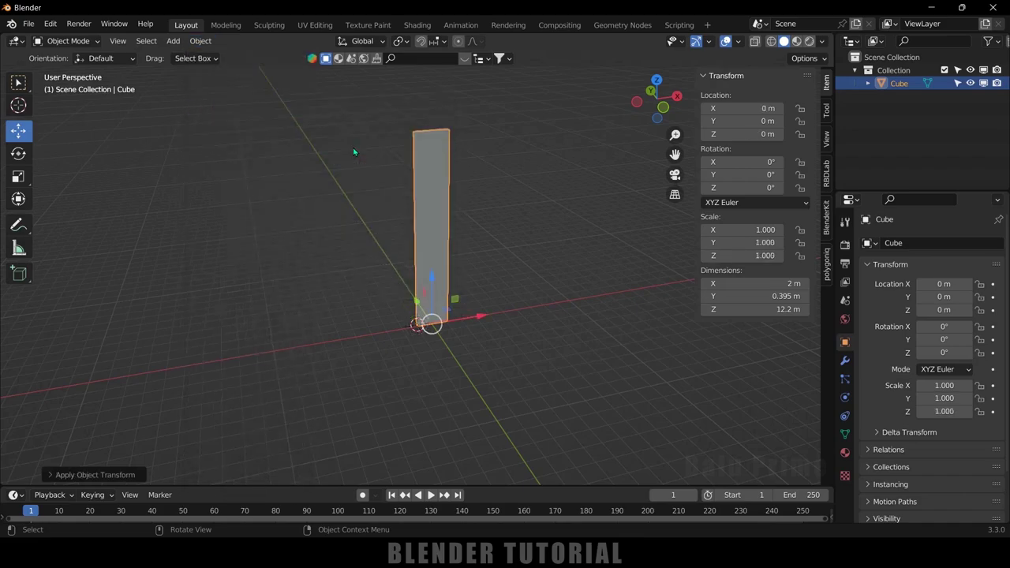
middle_drag(546, 285, 550, 372)
scroll(549, 371, up, 3)
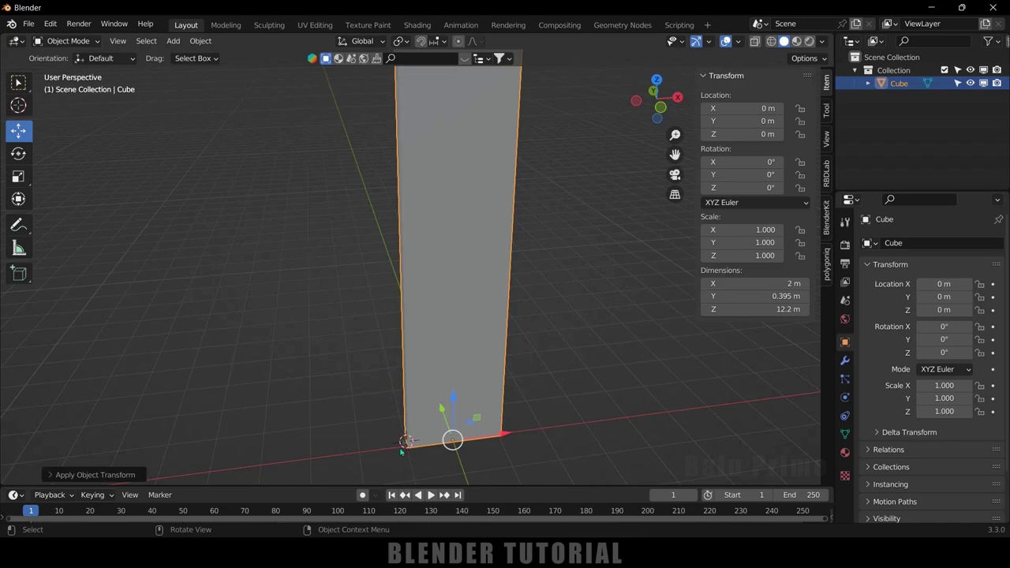
Step: Reset the plank's origin to the 3D cursor and duplicate it as Cube.001
click(201, 40)
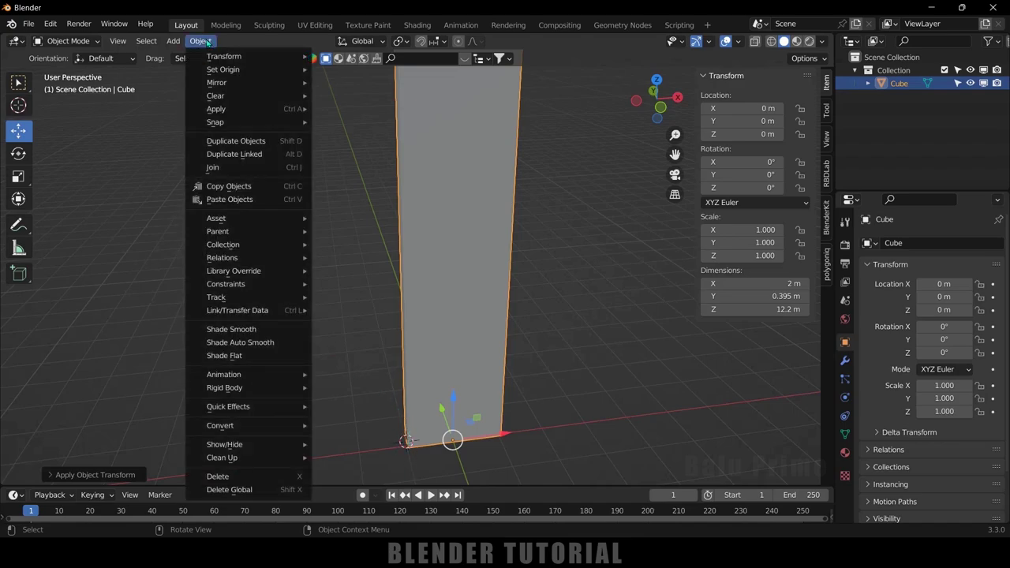
mouse_move(229, 69)
click(378, 98)
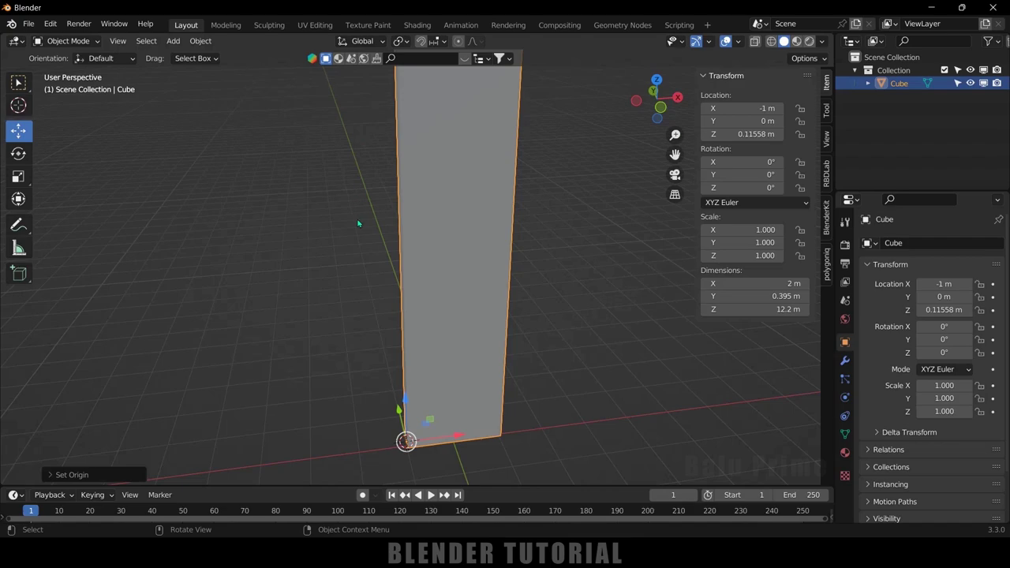
scroll(493, 280, down, 4)
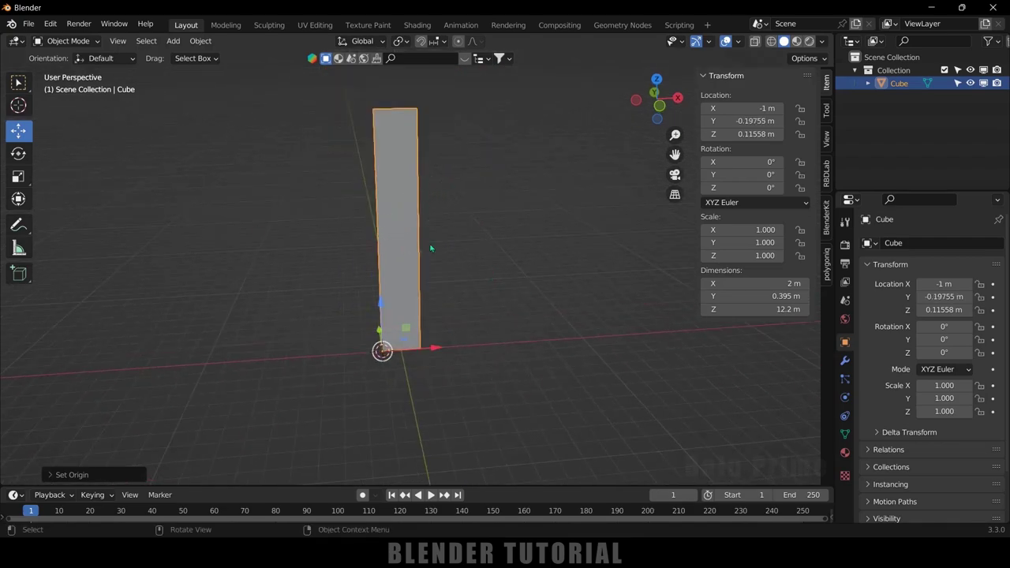
key(shift+d)
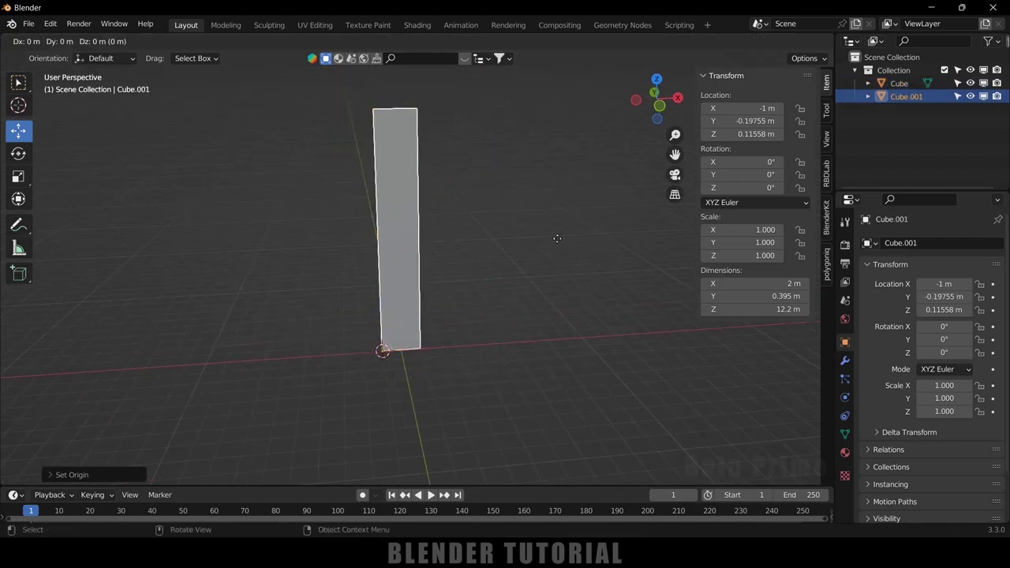
Step: Place the duplicate along X, right beside the original plank
key(x)
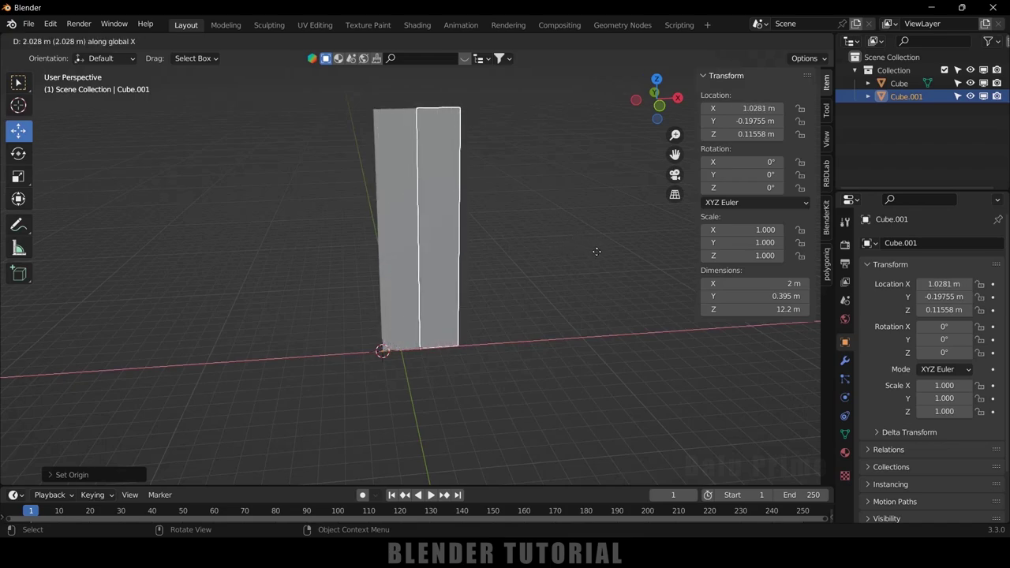
click(597, 251)
scroll(504, 370, up, 6)
scroll(504, 370, down, 6)
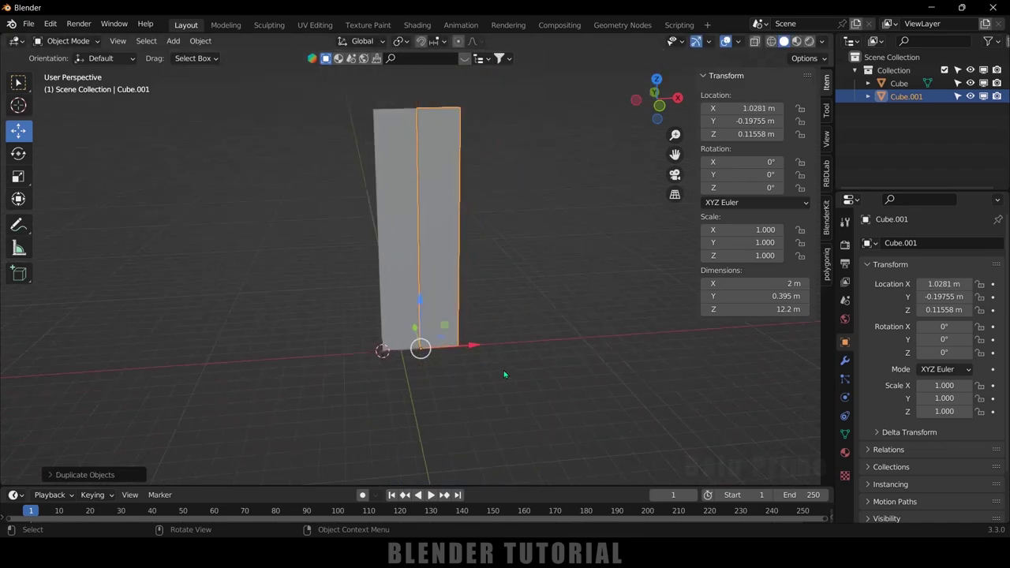
middle_drag(505, 374, 540, 301)
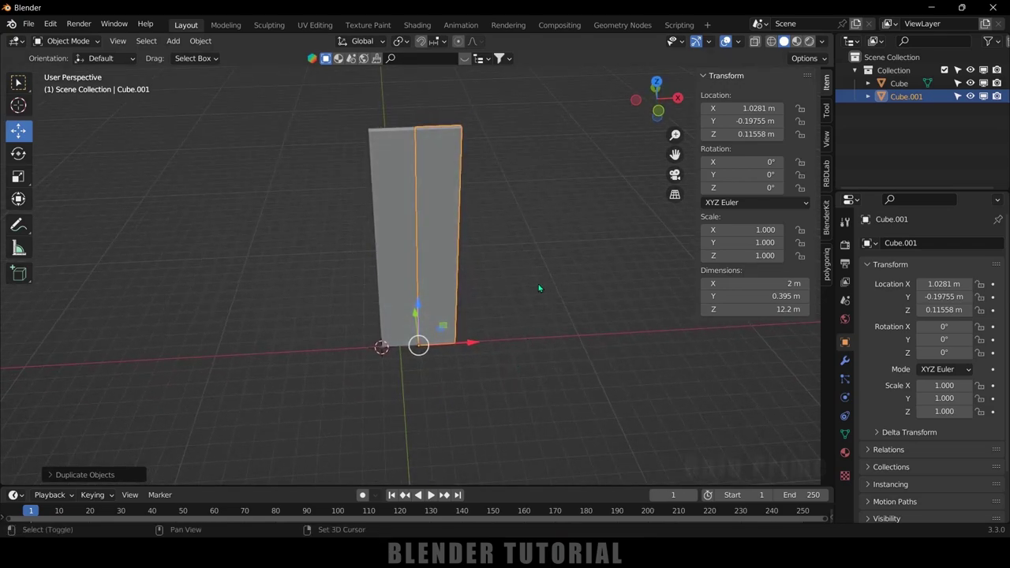
Step: Repeat the duplicate with Shift+R until nine planks, Cube to Cube.008, form a wall
key(shift+r)
key(shift+r)
key(shift+r)
key(shift+r)
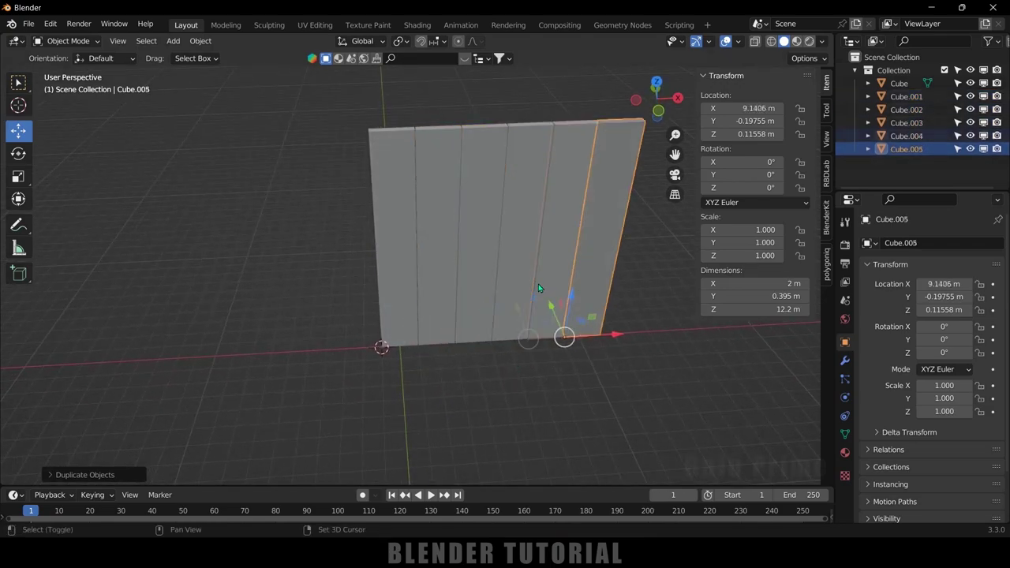
scroll(538, 284, down, 3)
key(shift+r)
key(shift+r)
key(shift+r)
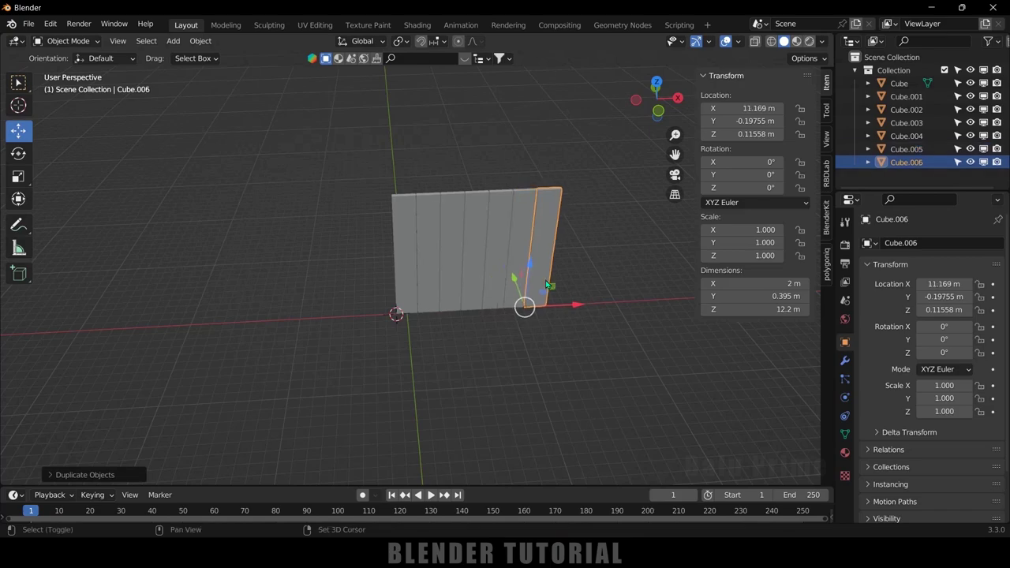
scroll(530, 281, down, 1)
scroll(531, 281, up, 2)
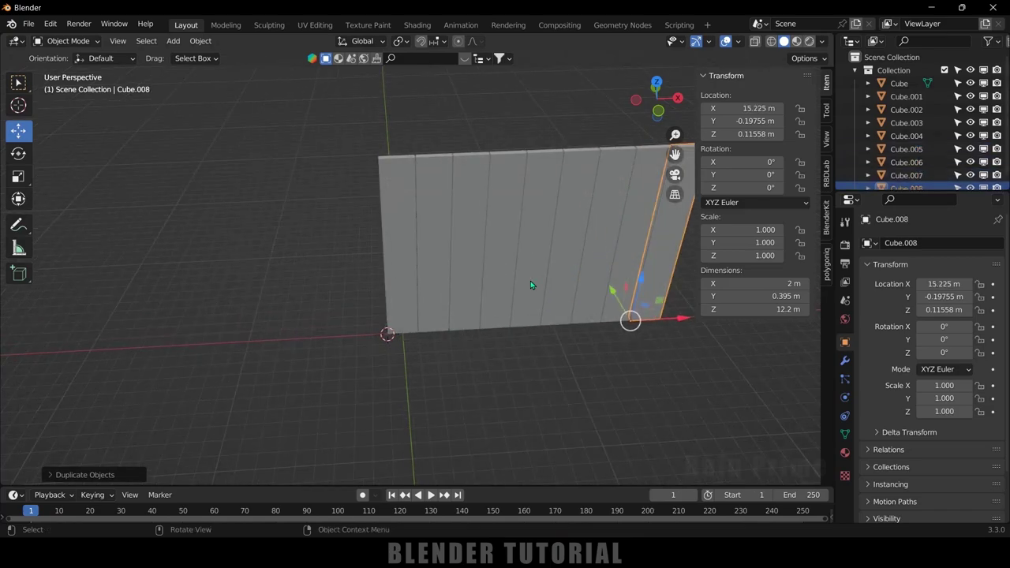
shift+middle_drag(531, 281, 430, 284)
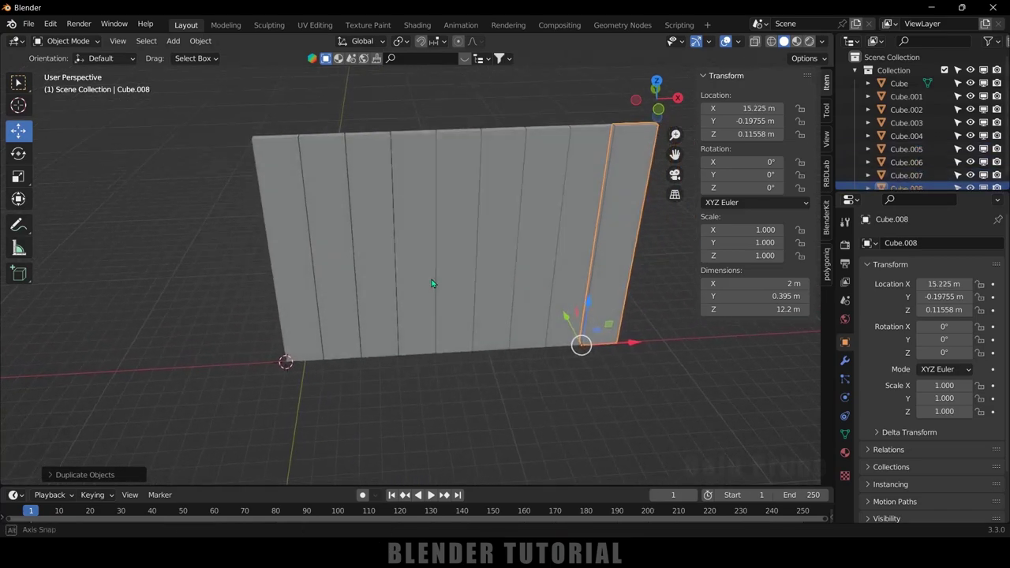
Step: Select the leftmost plank, Cube, and show its Object Constraint properties
click(289, 266)
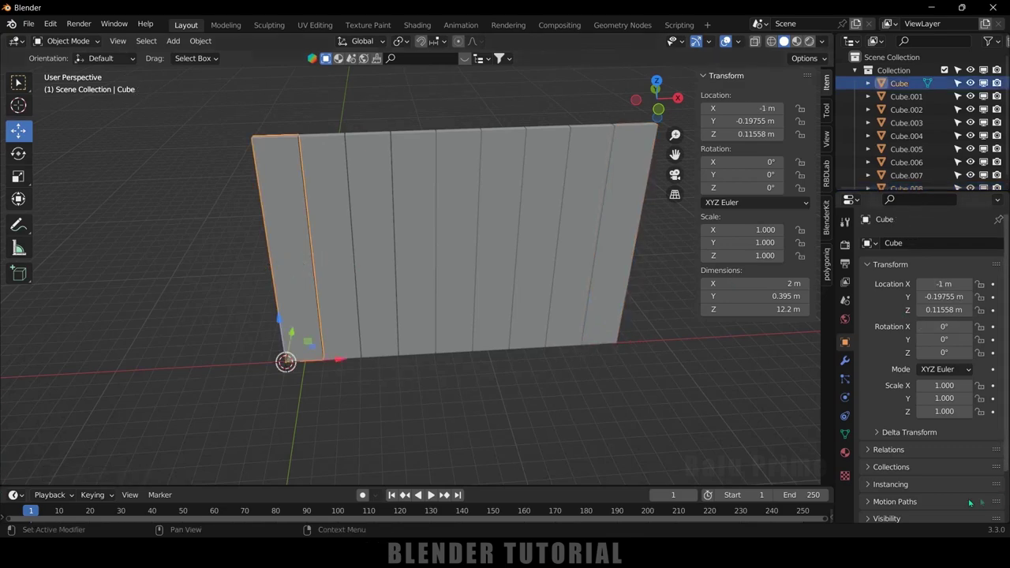
click(845, 416)
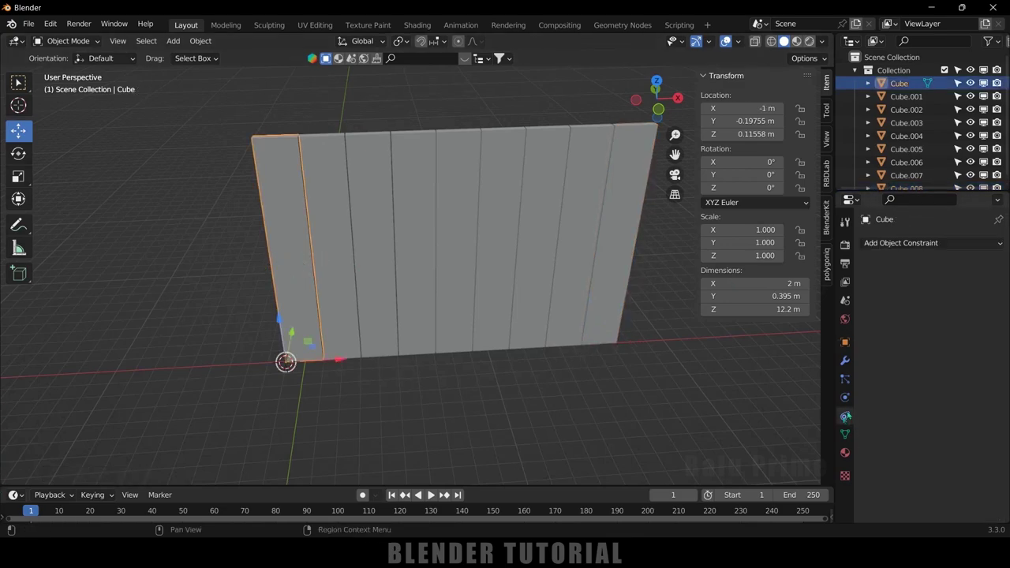
click(892, 244)
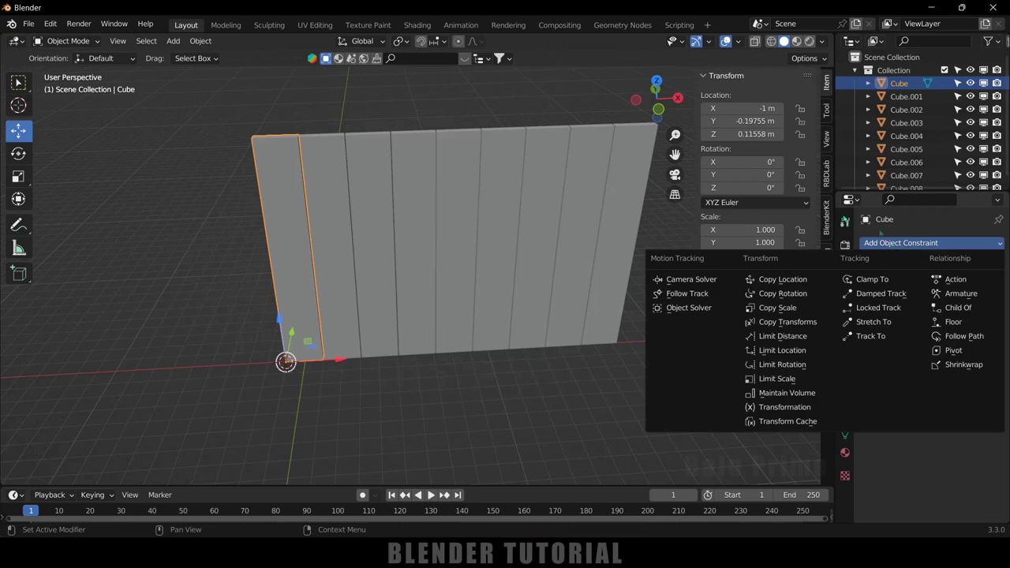
middle_drag(560, 388, 584, 379)
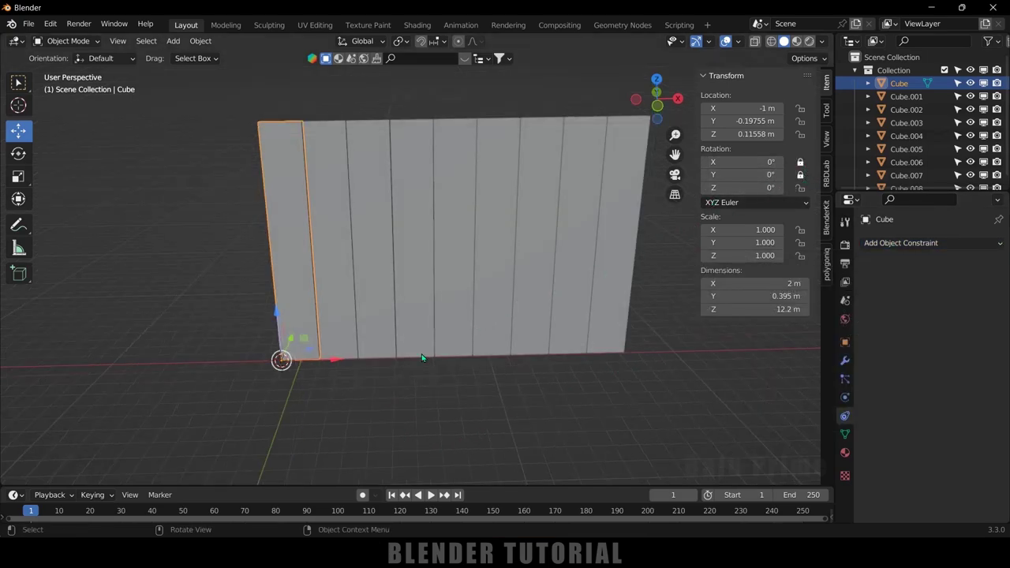
Step: Test-rotate the first plank, cancel the rotation, and reselect Cube
key(r)
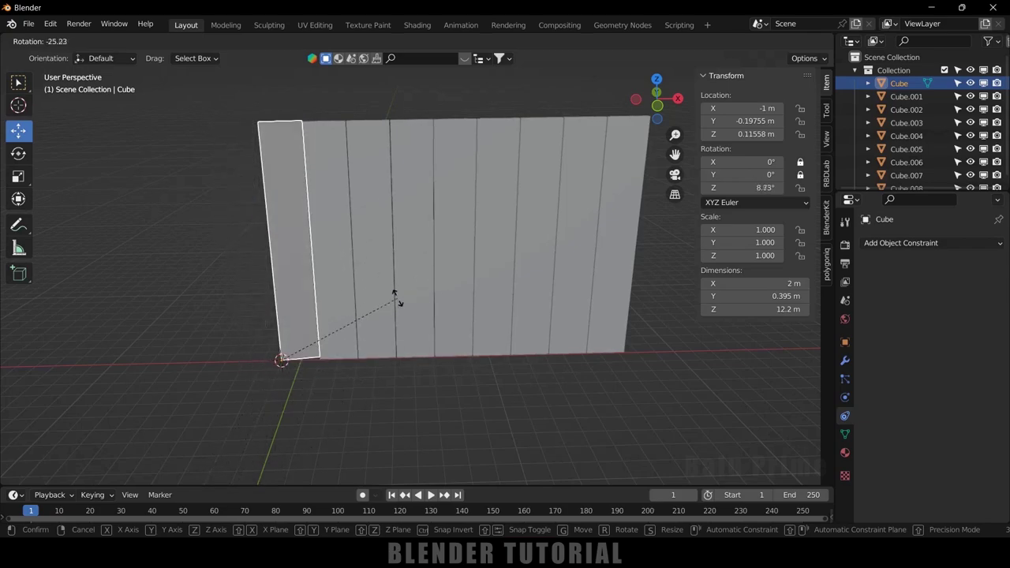
right_click(395, 293)
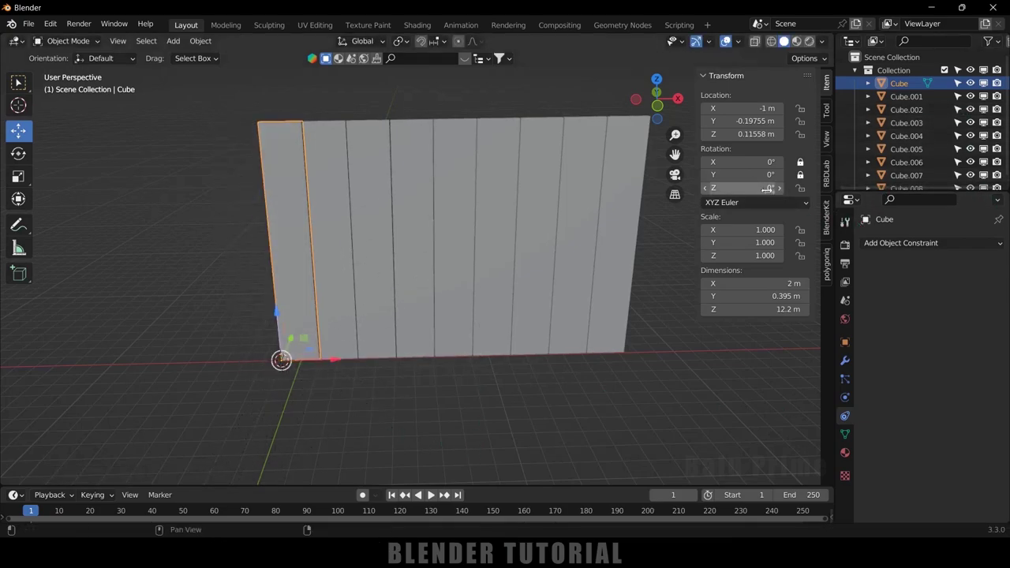
click(361, 420)
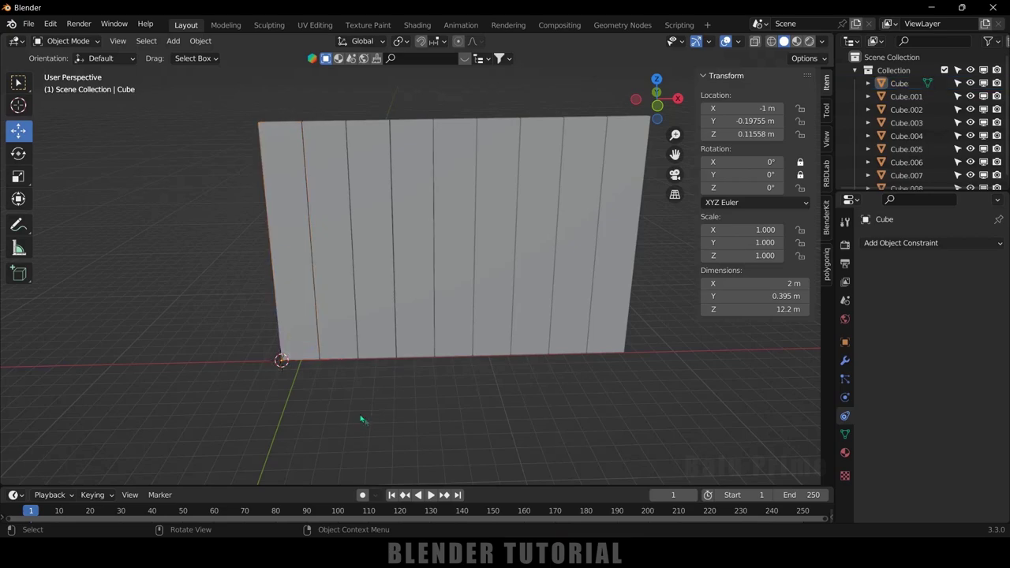
click(299, 241)
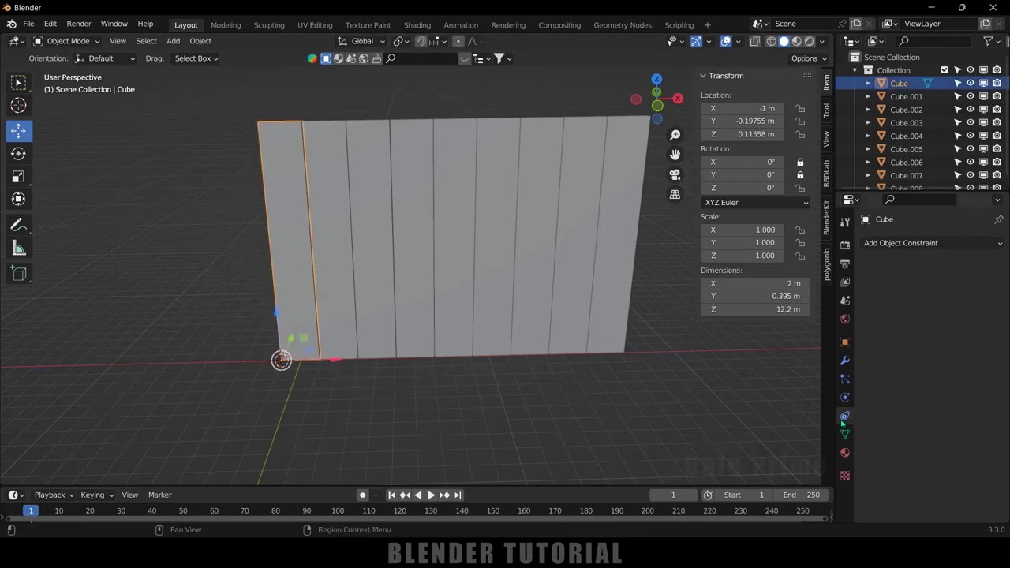
Step: Add a Limit Rotation constraint to Cube, limiting X, Y and Z in Local Space
click(894, 244)
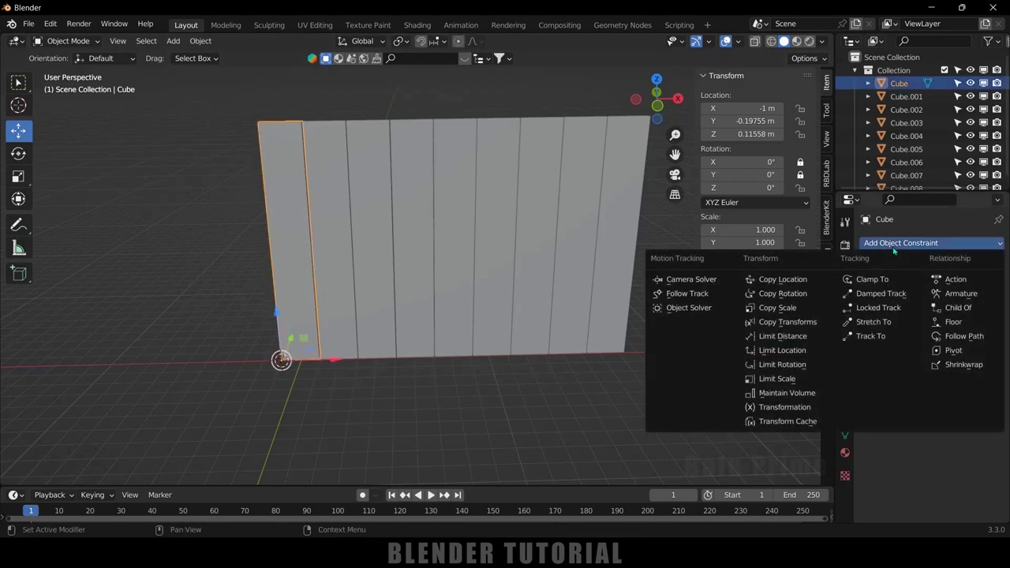
click(785, 364)
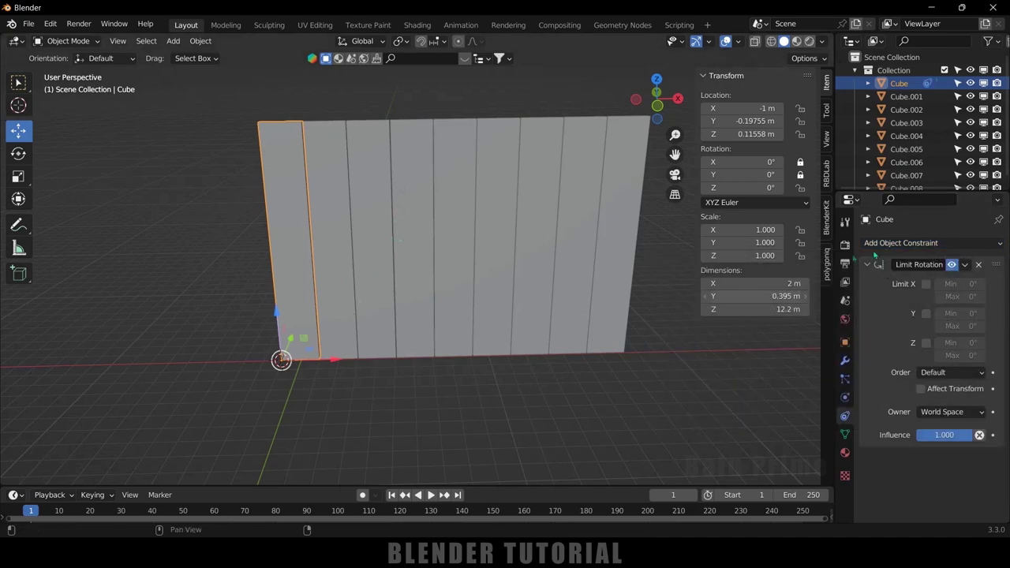
click(926, 285)
click(926, 313)
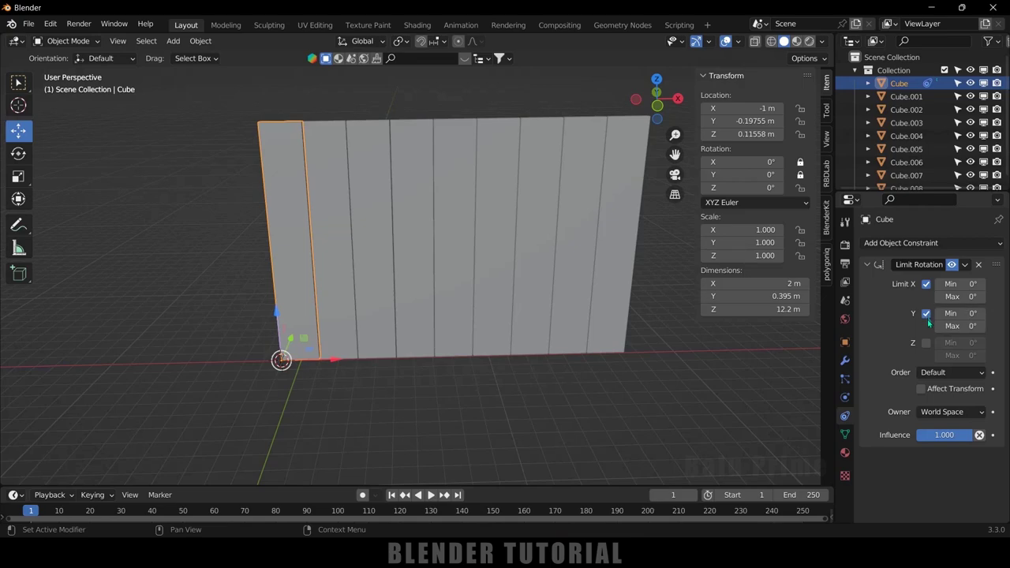
click(926, 342)
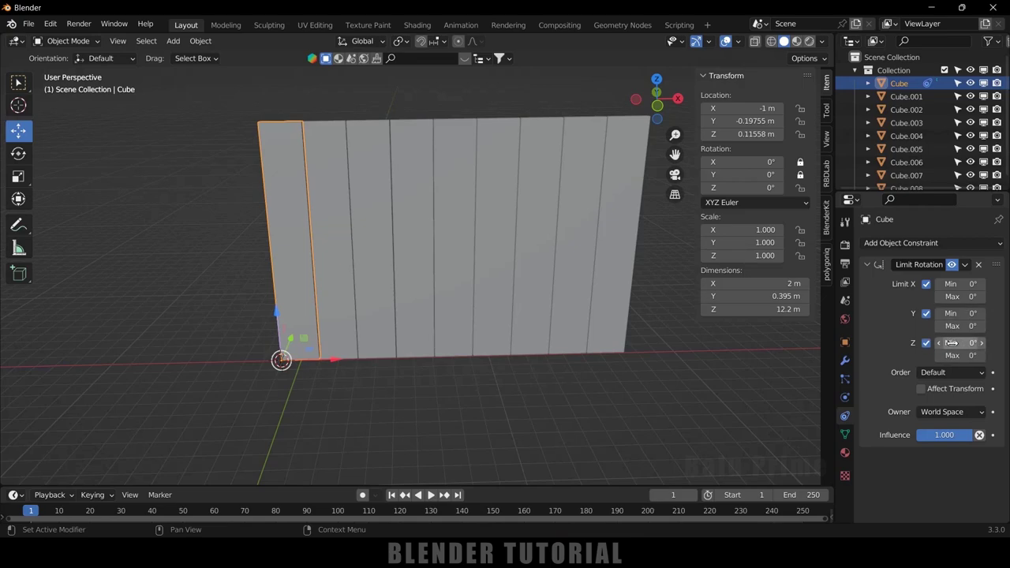
click(935, 412)
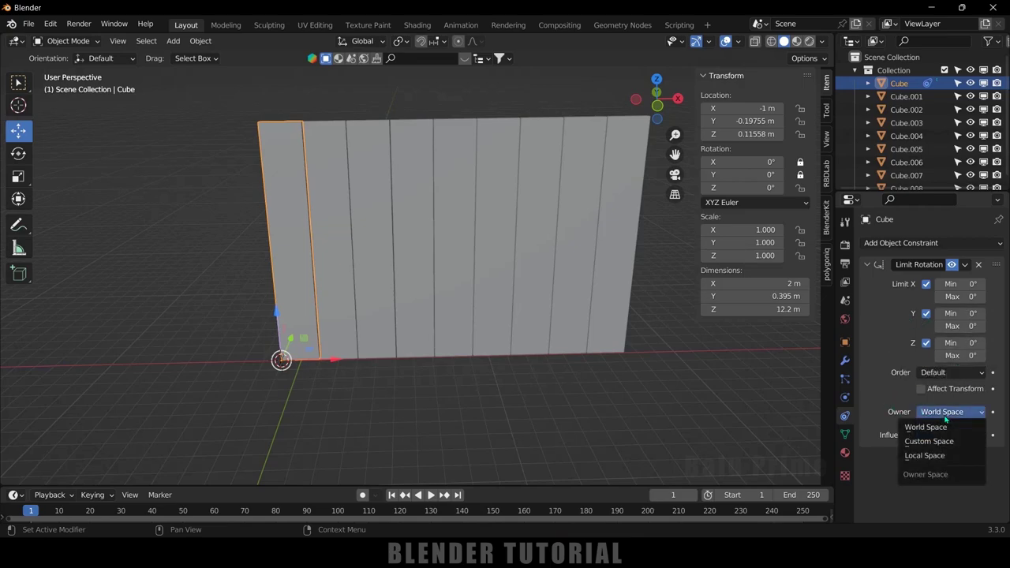
click(920, 456)
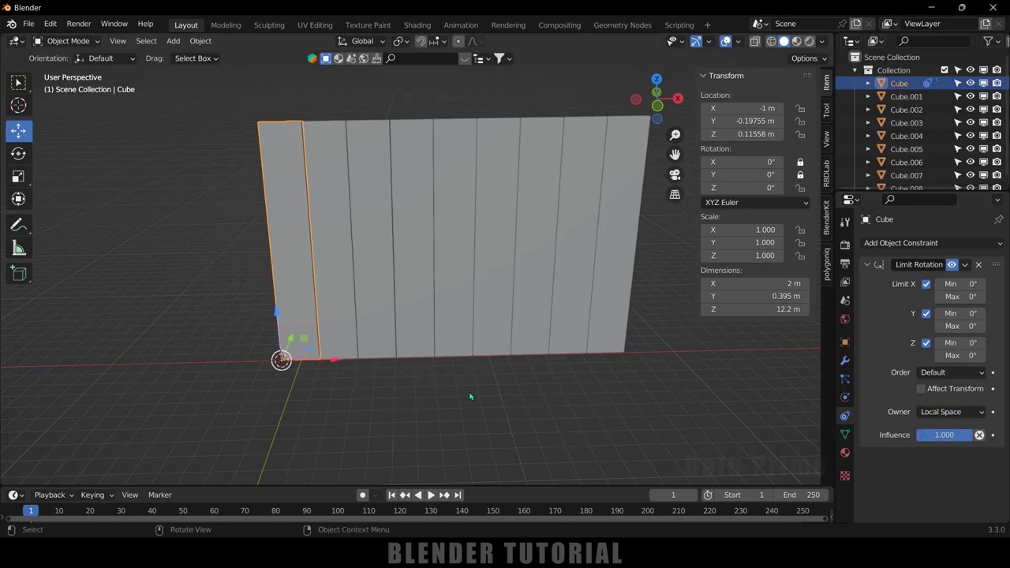
Step: Test-rotate Cube, undo the rotation, and select Cube.001
key(r)
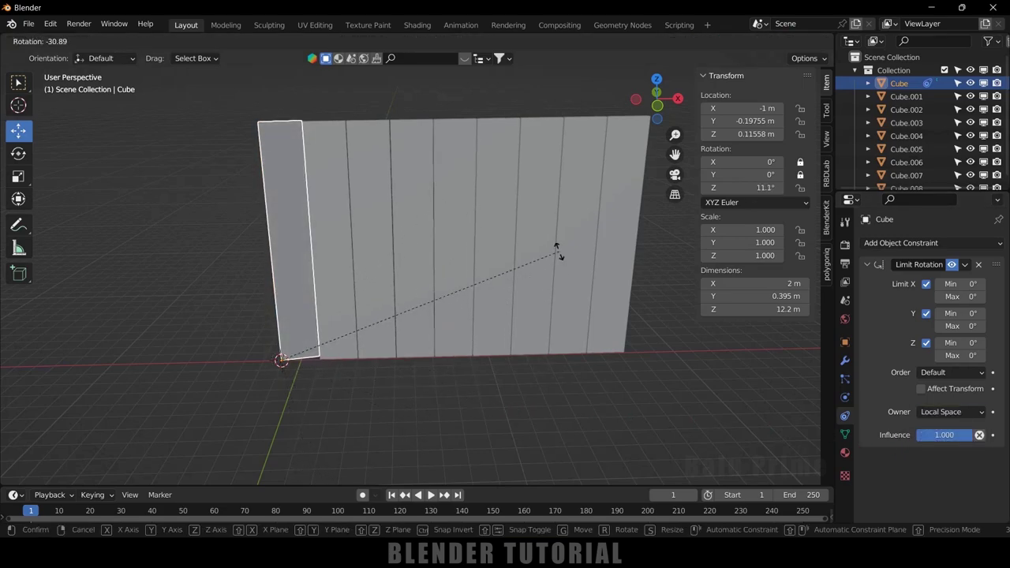
click(451, 433)
key(ctrl+z)
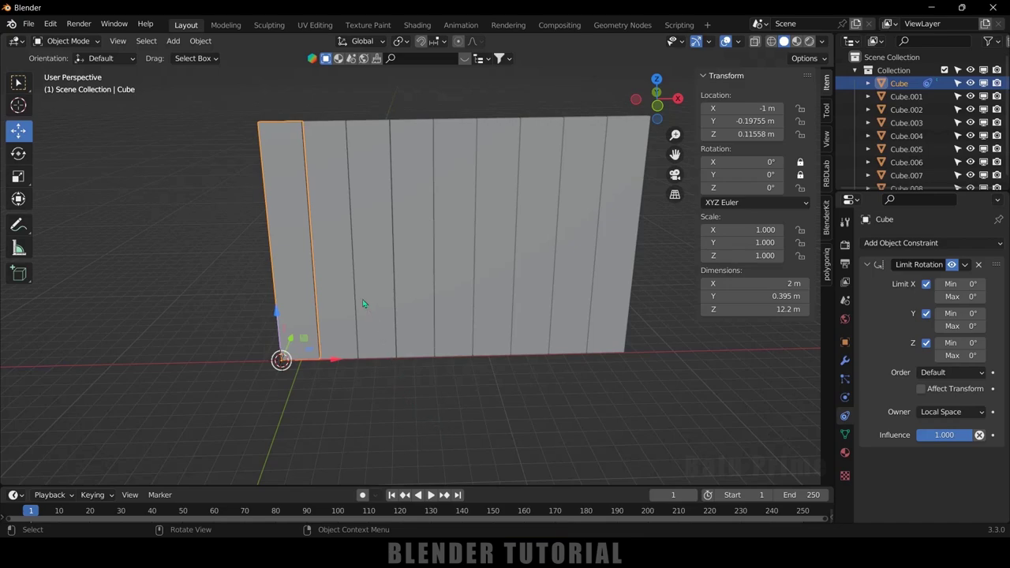
click(339, 260)
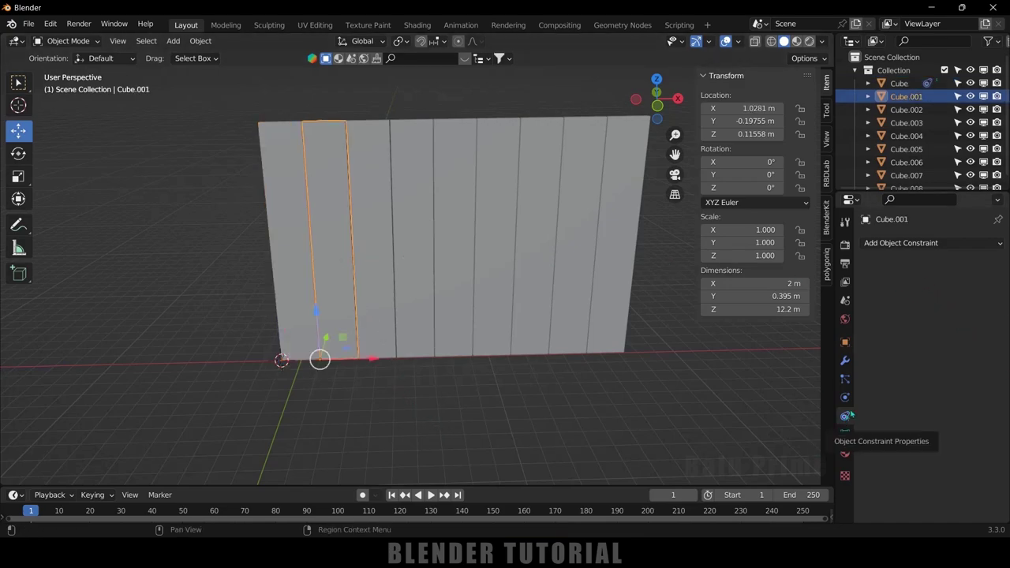
Step: Give Cube.001 a Copy Rotation constraint targeting Cube, with Z inverted
click(906, 243)
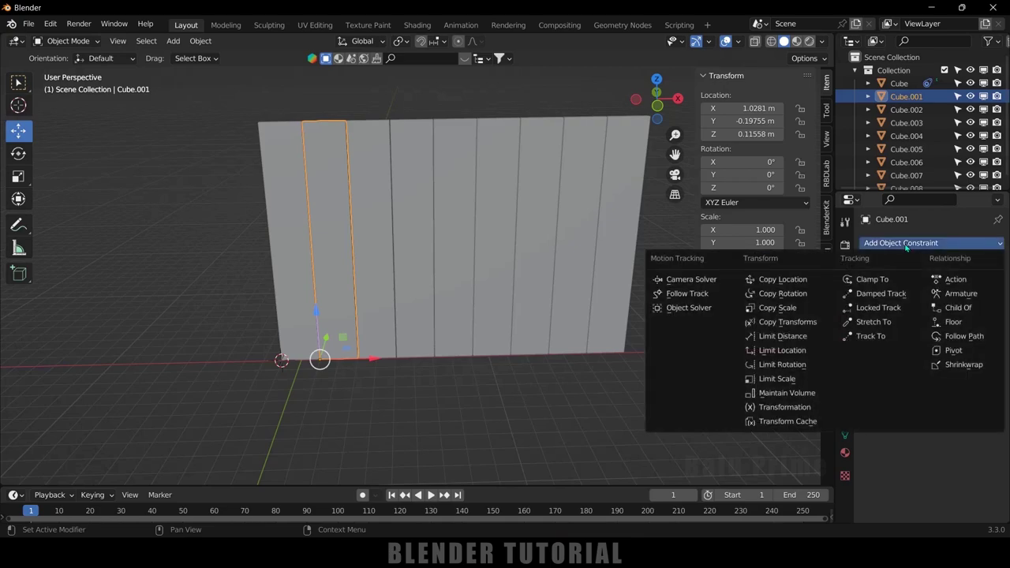
click(825, 294)
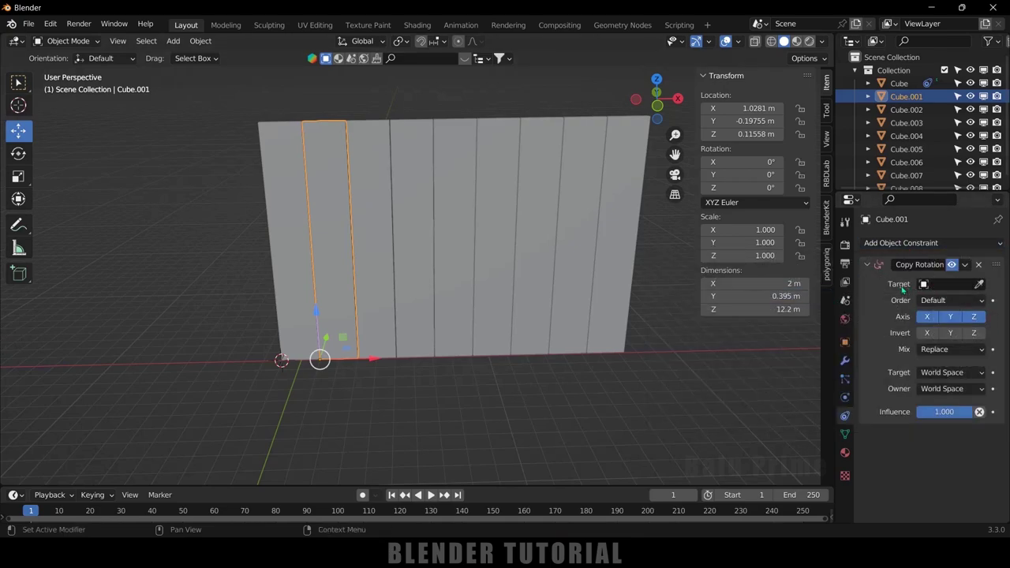
click(979, 284)
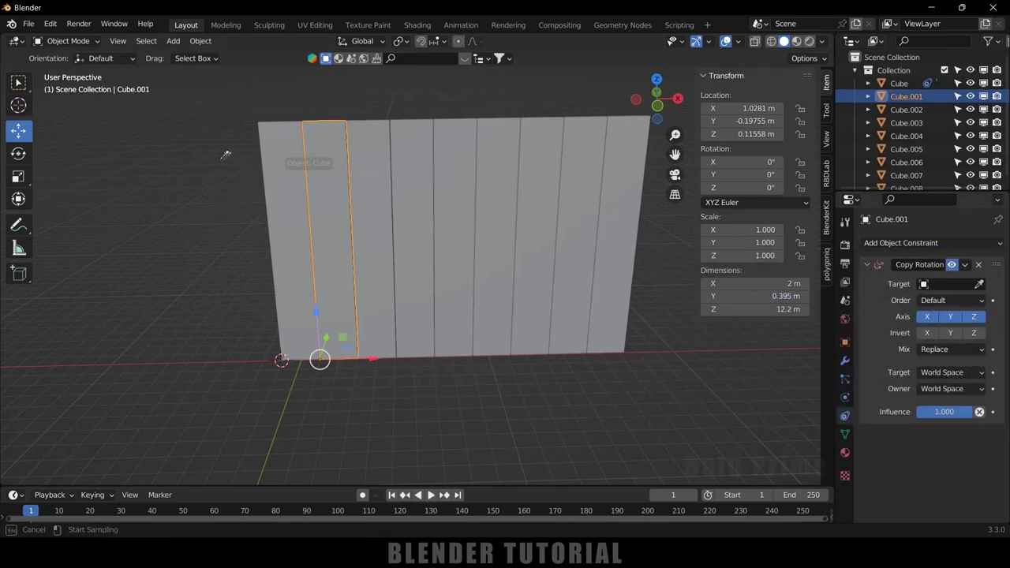
click(274, 157)
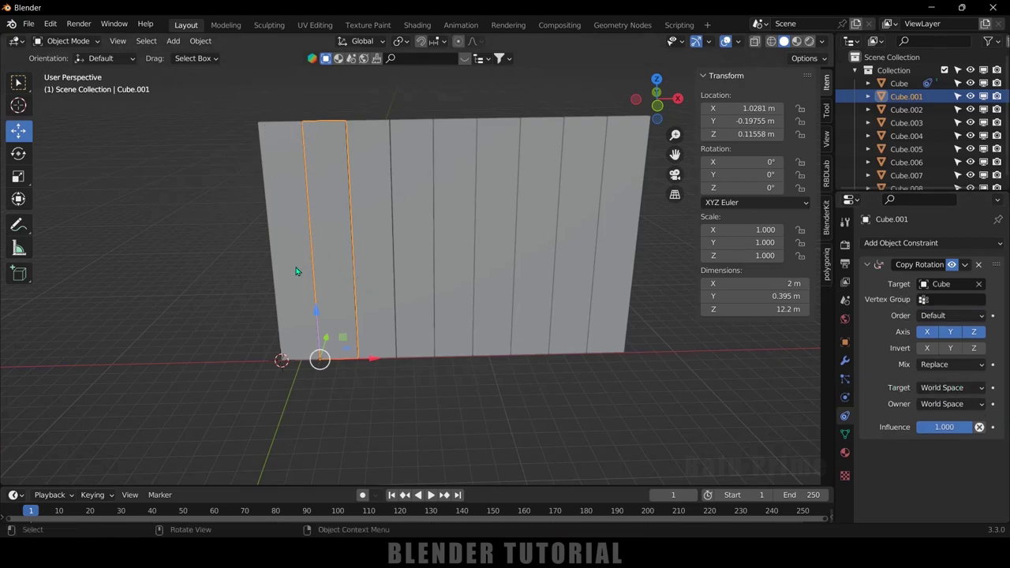
click(973, 352)
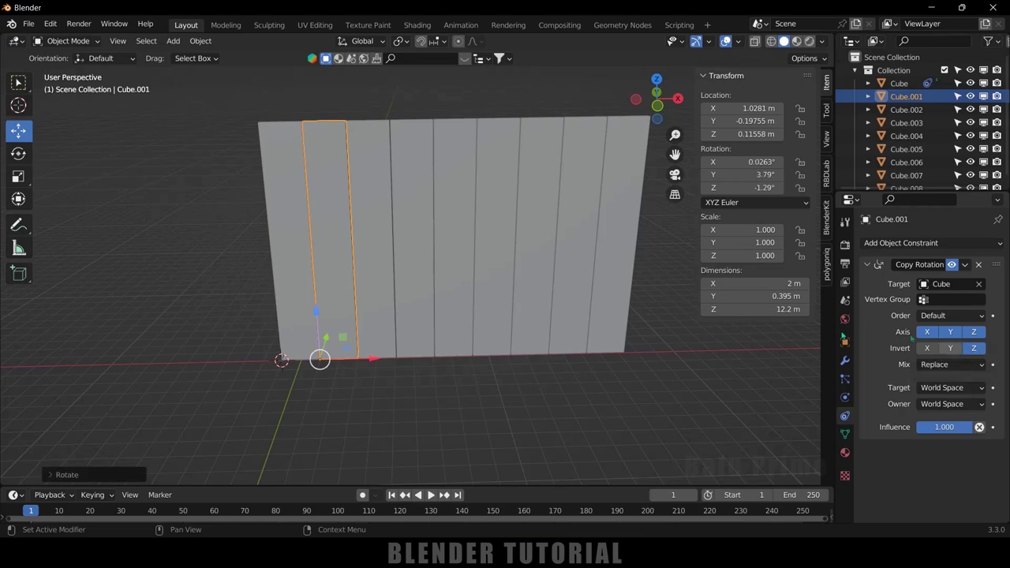
Step: Parent Cube.001 to Cube with Object (Keep Transform), then test-rotate Cube and undo
shift+click(288, 247)
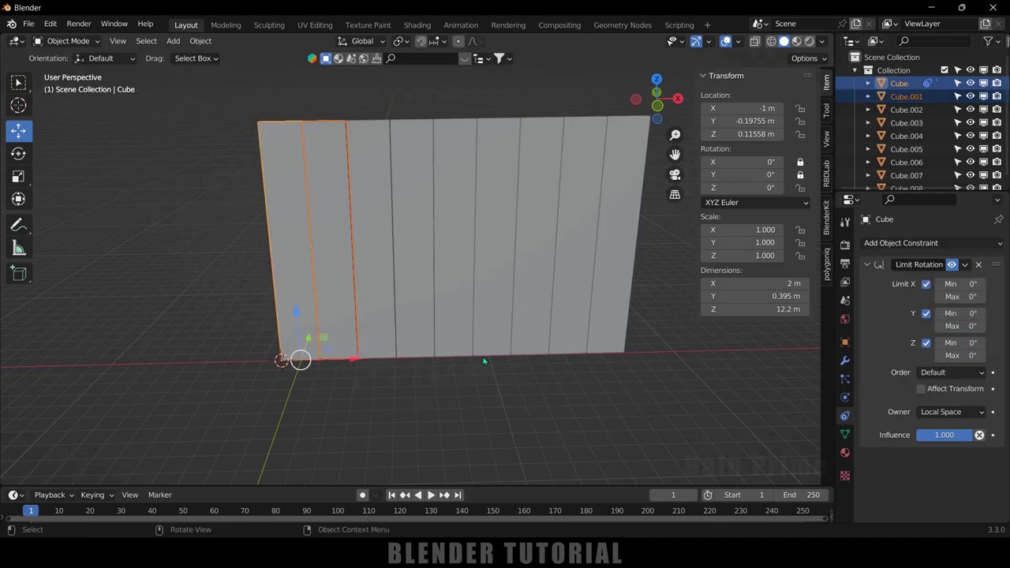
key(ctrl+p)
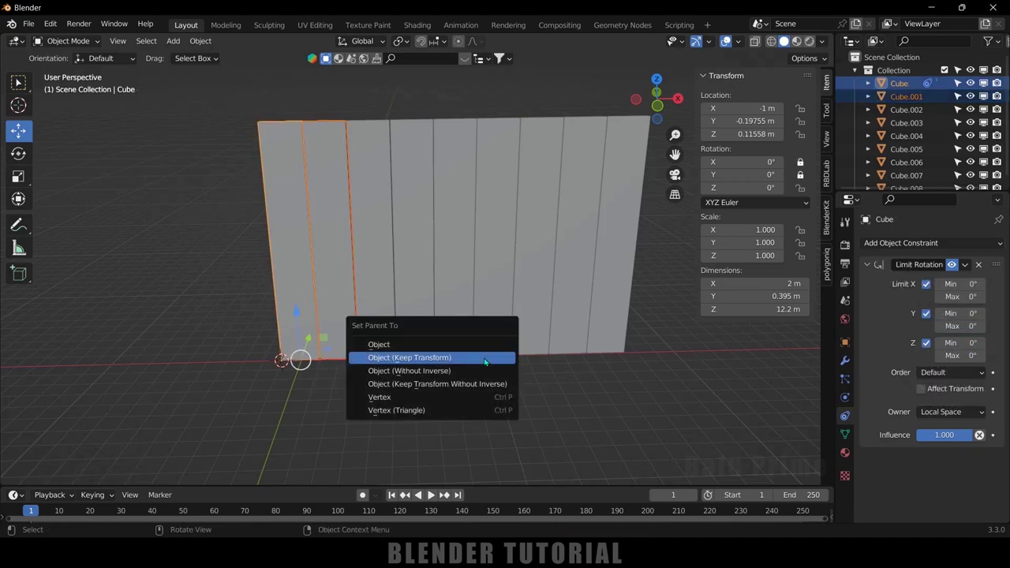
click(431, 360)
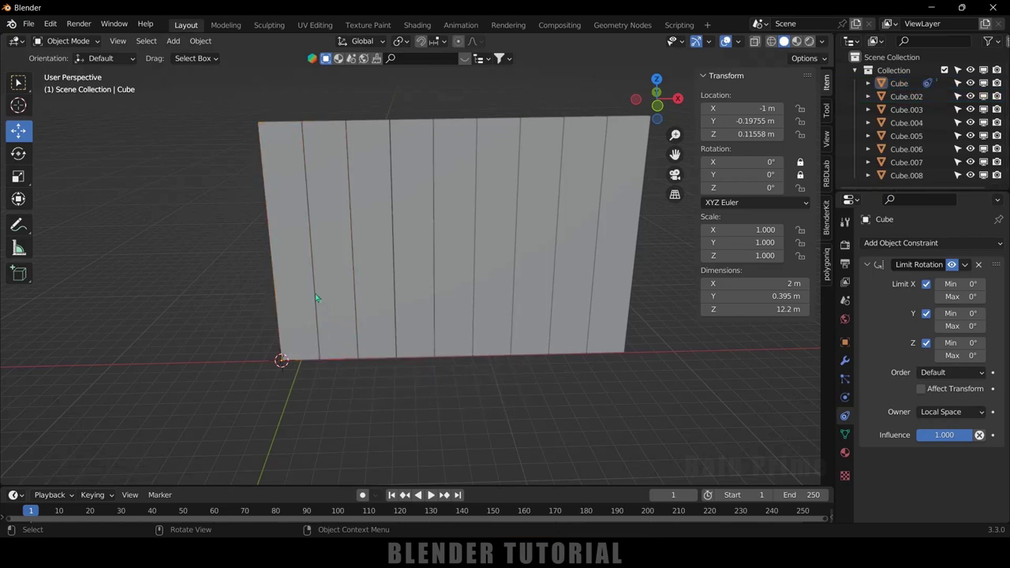
click(290, 278)
key(r)
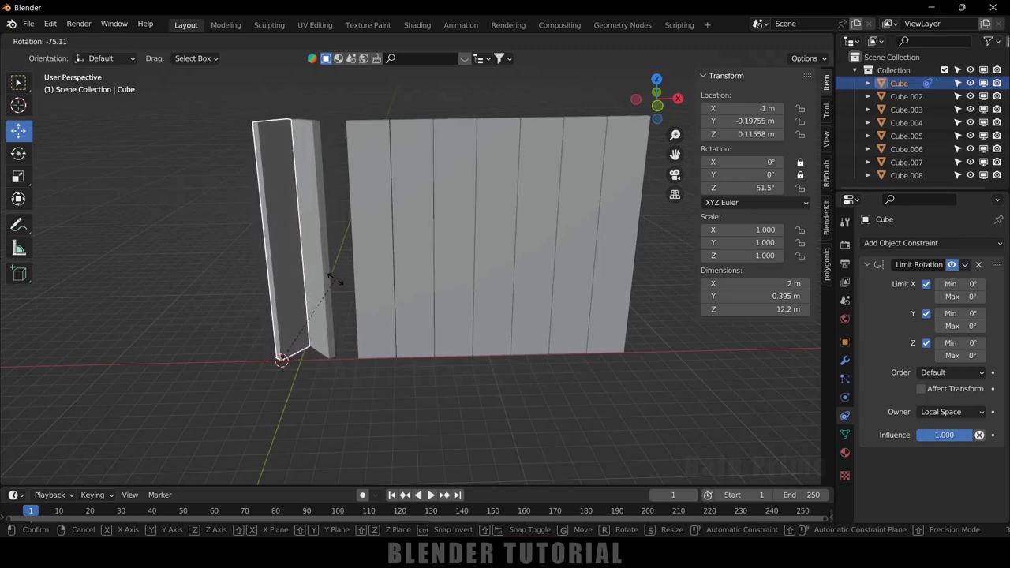
click(336, 286)
key(ctrl+z)
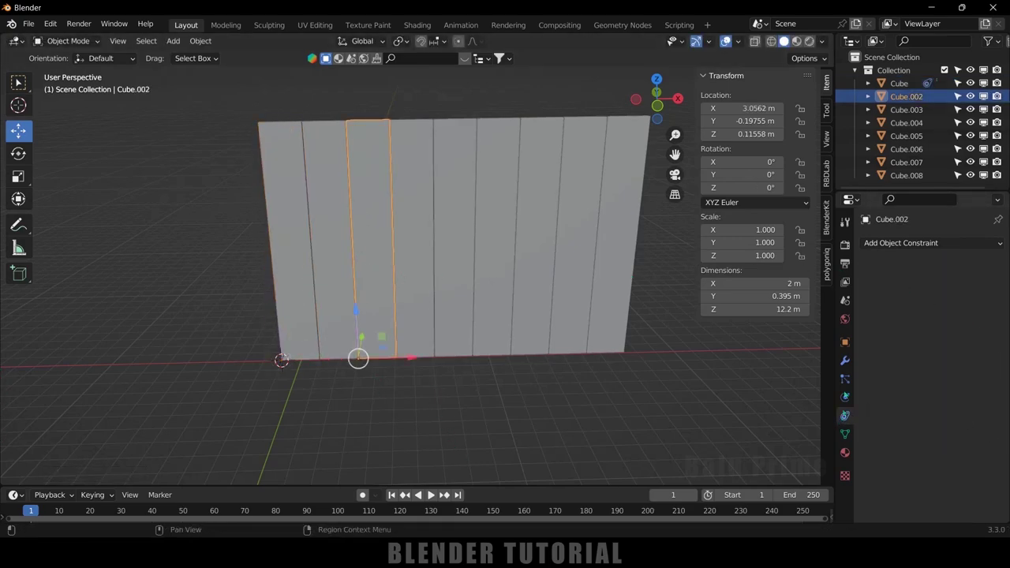
Step: Give Cube.002 a Copy Rotation constraint targeting Cube.001, with Z inverted
click(900, 242)
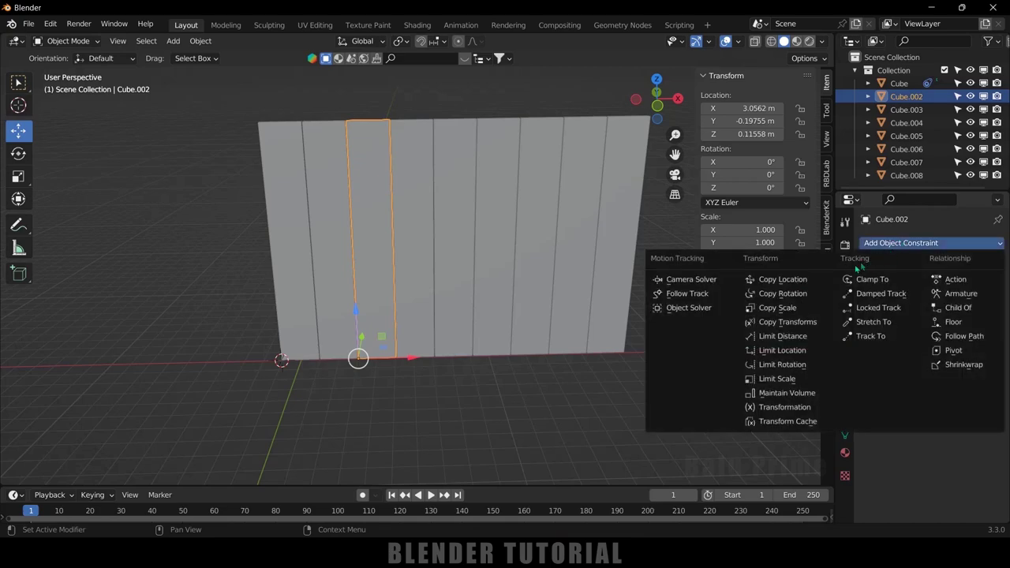
click(782, 292)
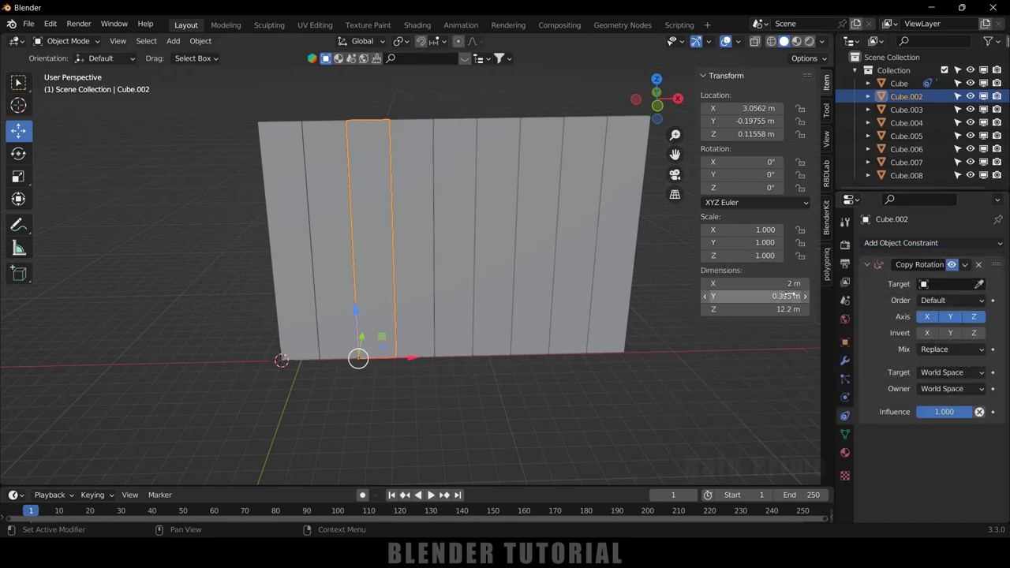
click(980, 283)
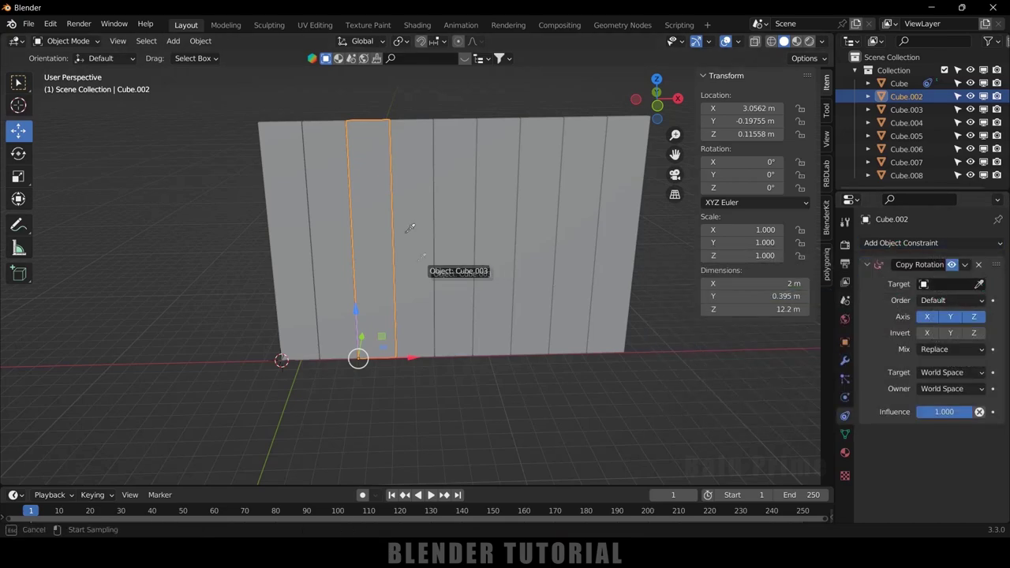
click(324, 163)
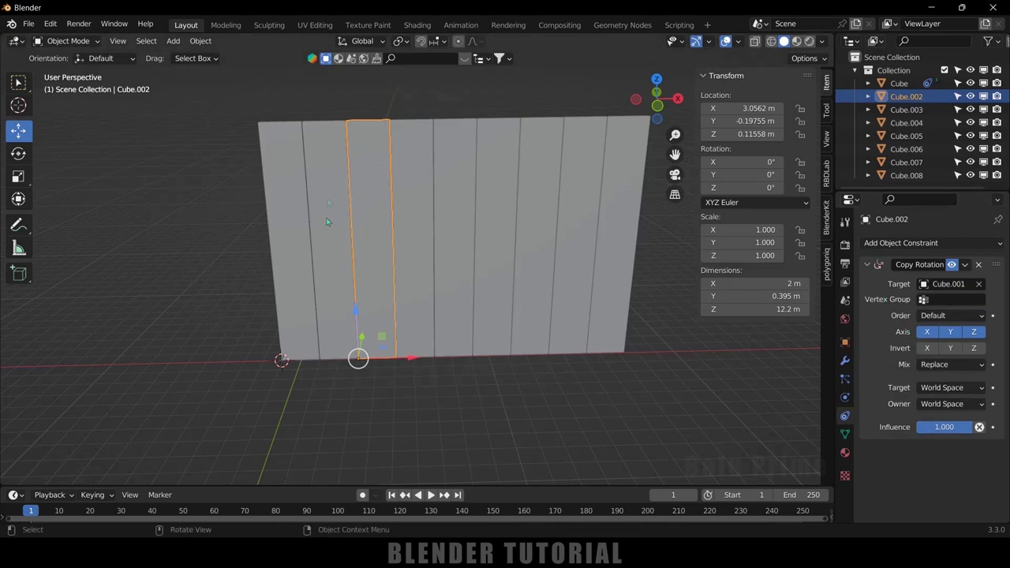
click(974, 348)
Step: Parent Cube.002 to Cube.001 with Keep Transform, test-rotate Cube, undo, then select Cube.003
shift+click(330, 220)
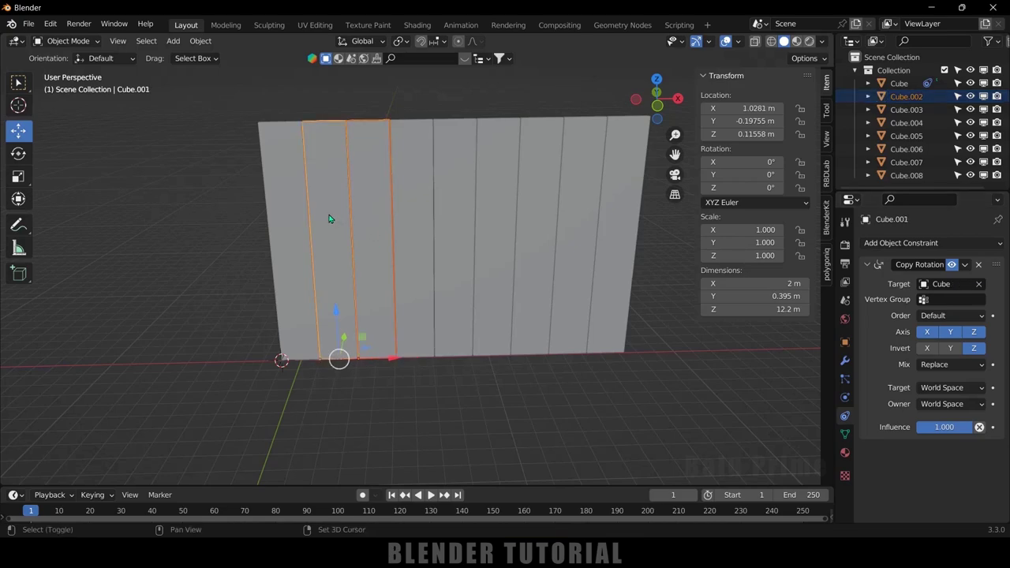
key(ctrl+p)
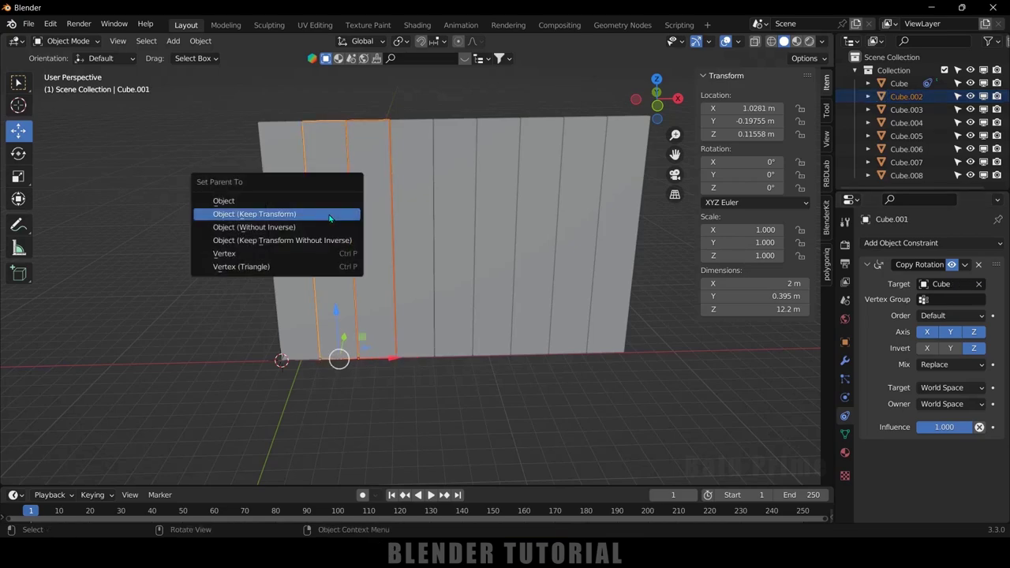
click(330, 215)
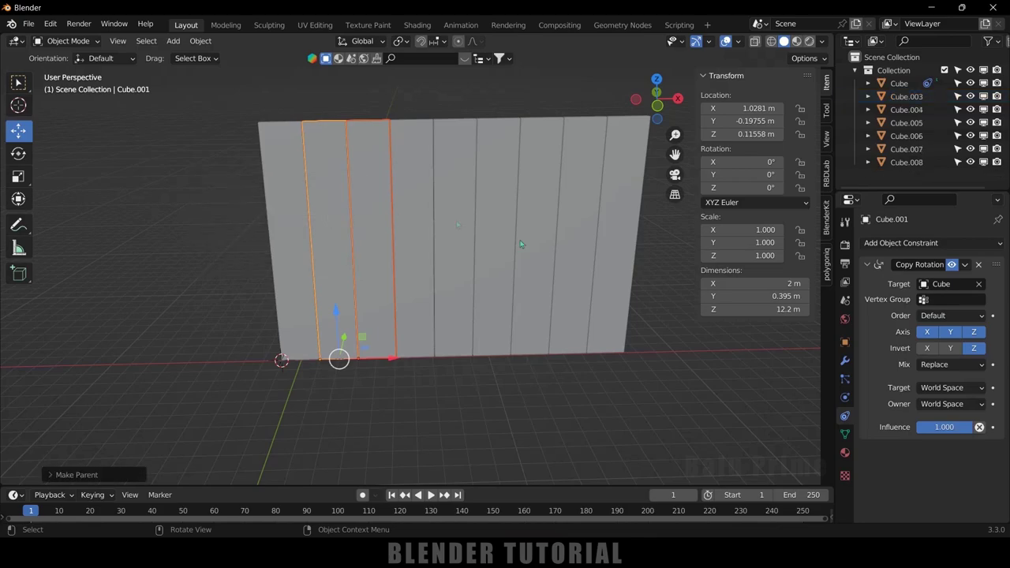
click(283, 315)
click(283, 277)
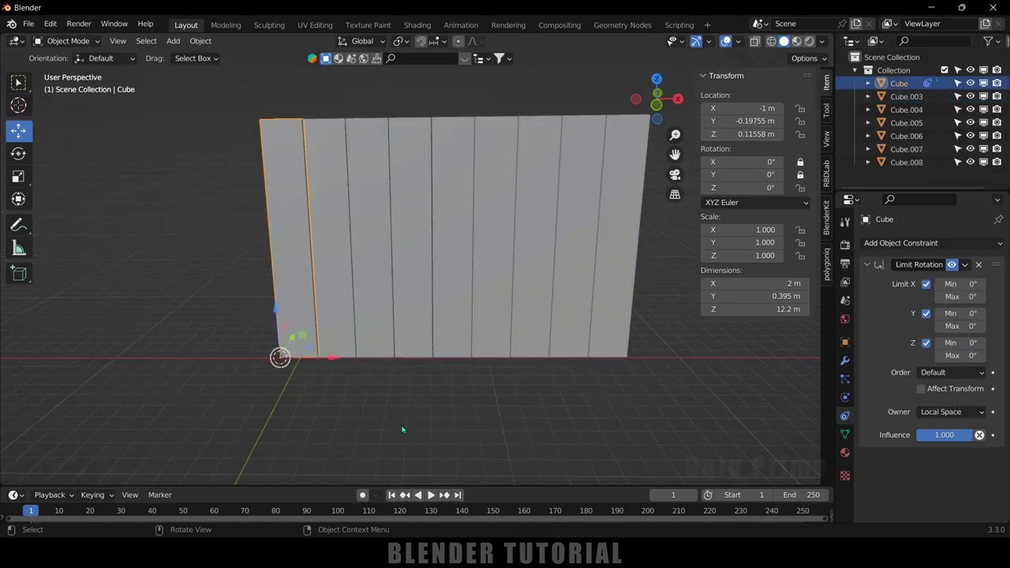
key(r)
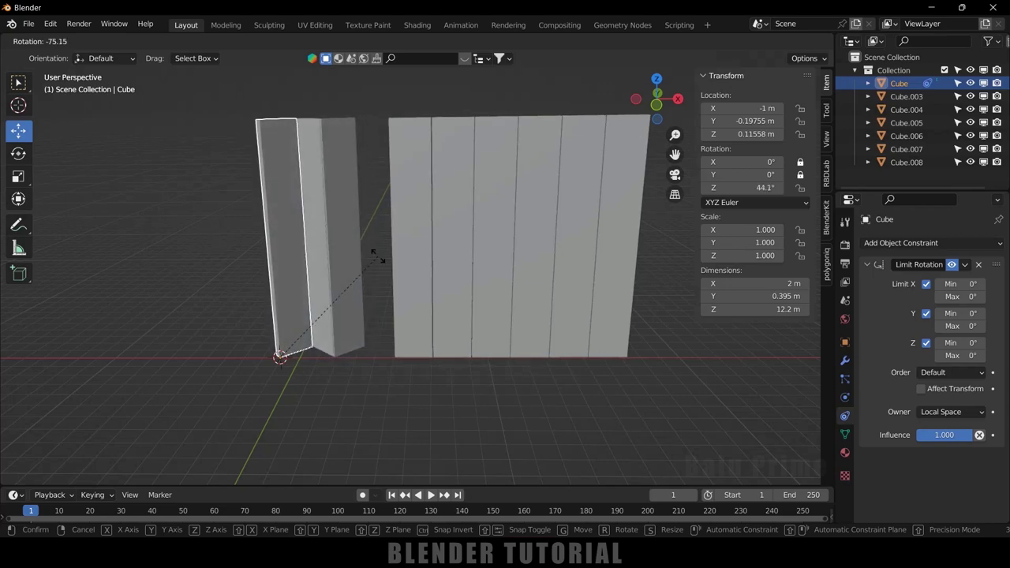
click(384, 260)
key(ctrl+z)
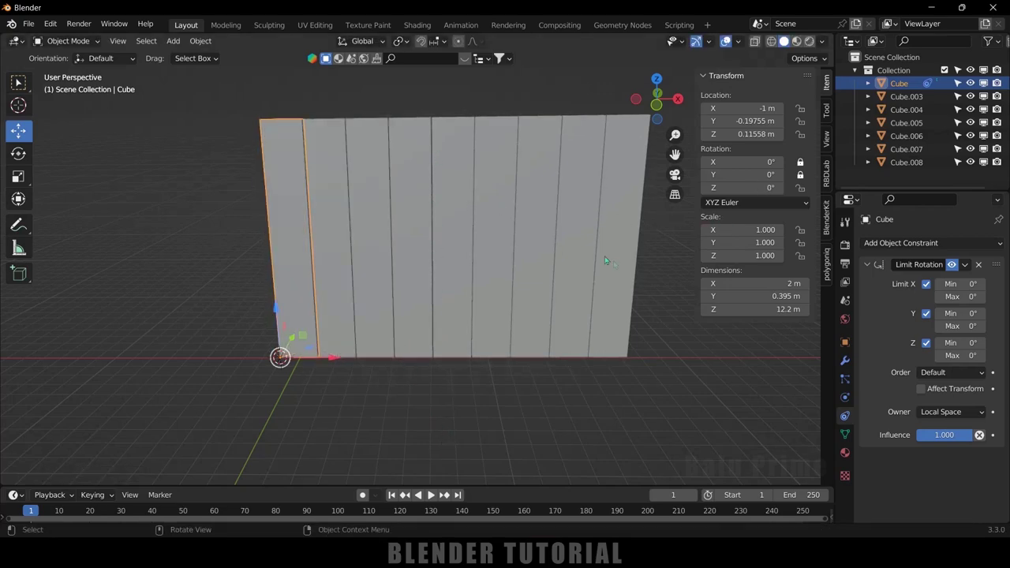
click(426, 204)
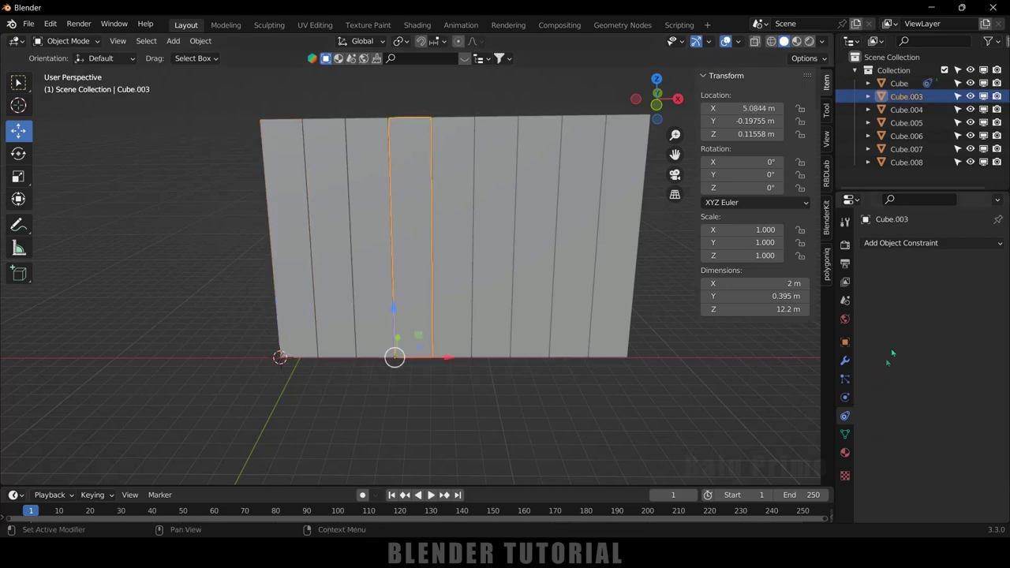
Step: Give Cube.003 a Copy Rotation constraint targeting Cube.002 with Z inverted
click(900, 243)
click(785, 294)
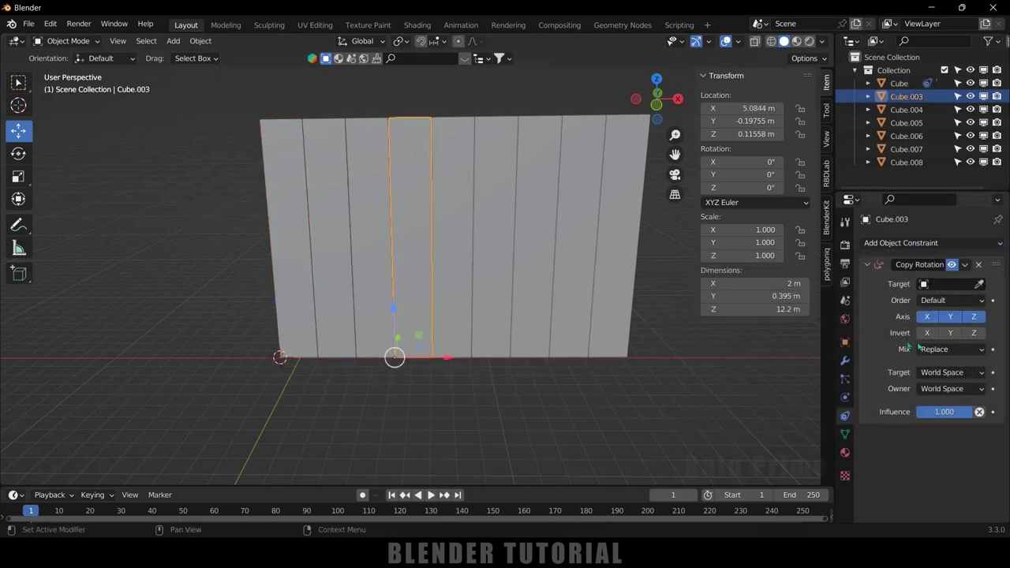
click(980, 285)
click(367, 182)
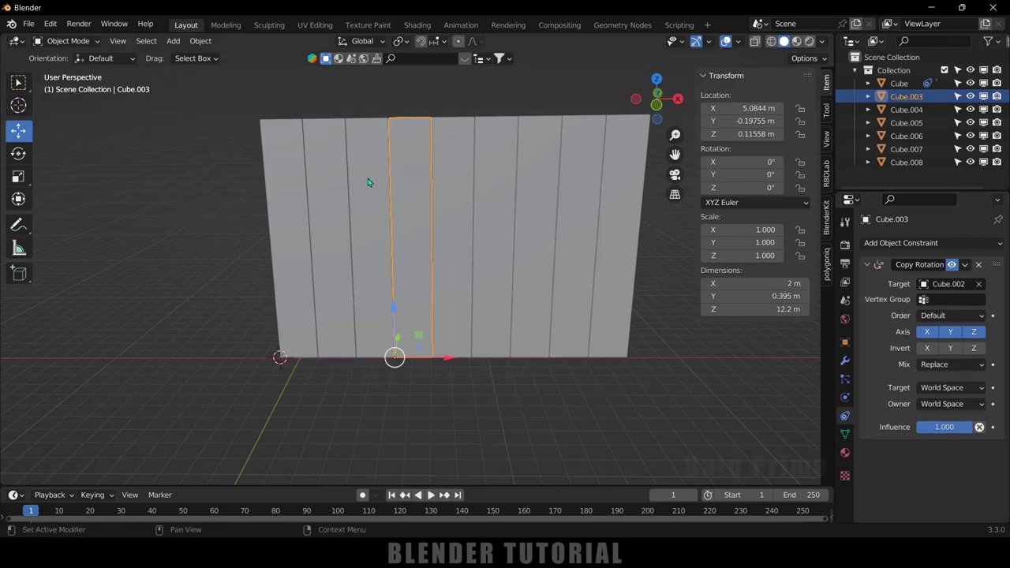
click(973, 349)
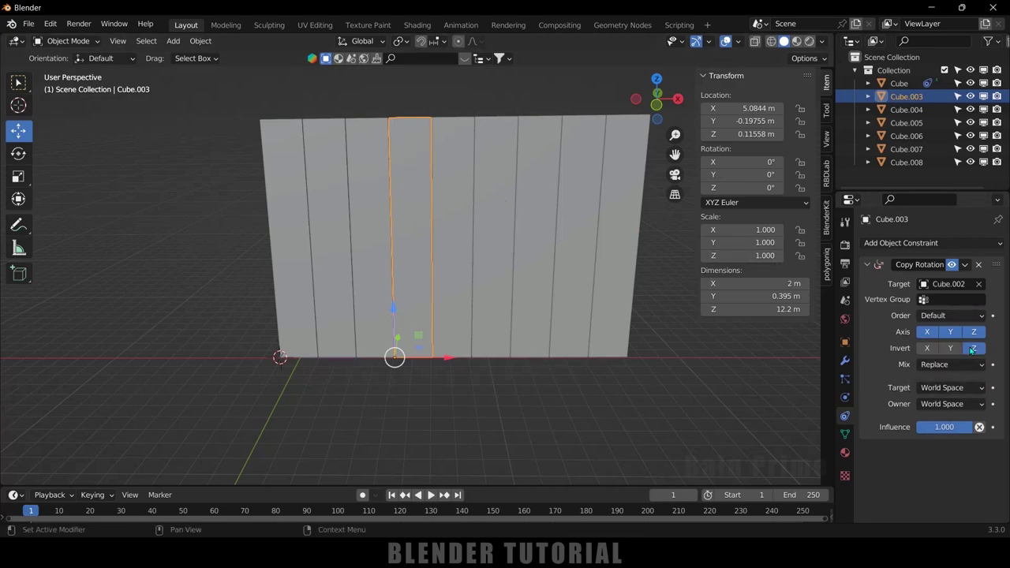
Step: Parent Cube.003 to Cube.002 keeping its transform, then start rotating the first plank Cube
shift+click(368, 237)
key(ctrl+p)
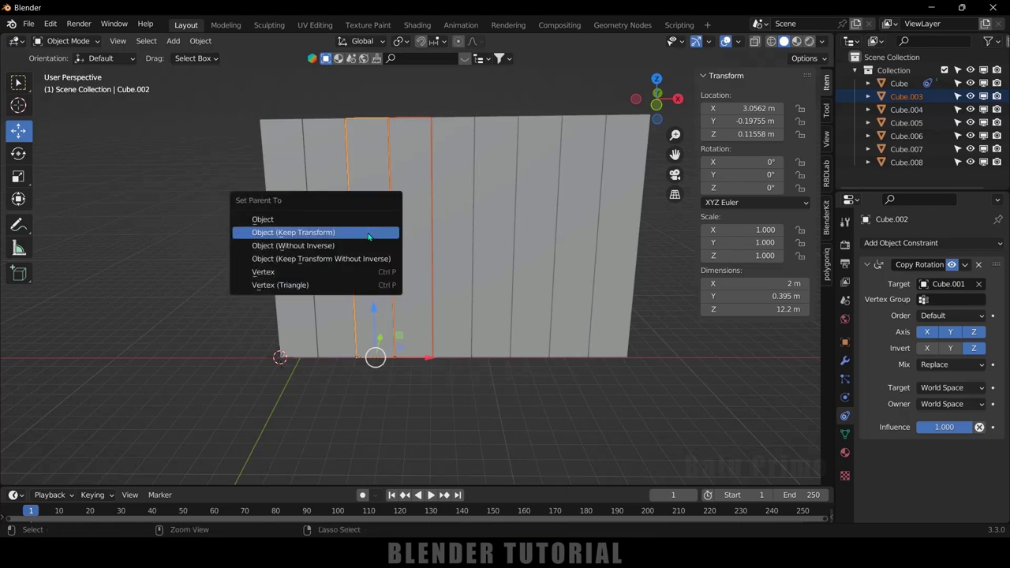
click(368, 233)
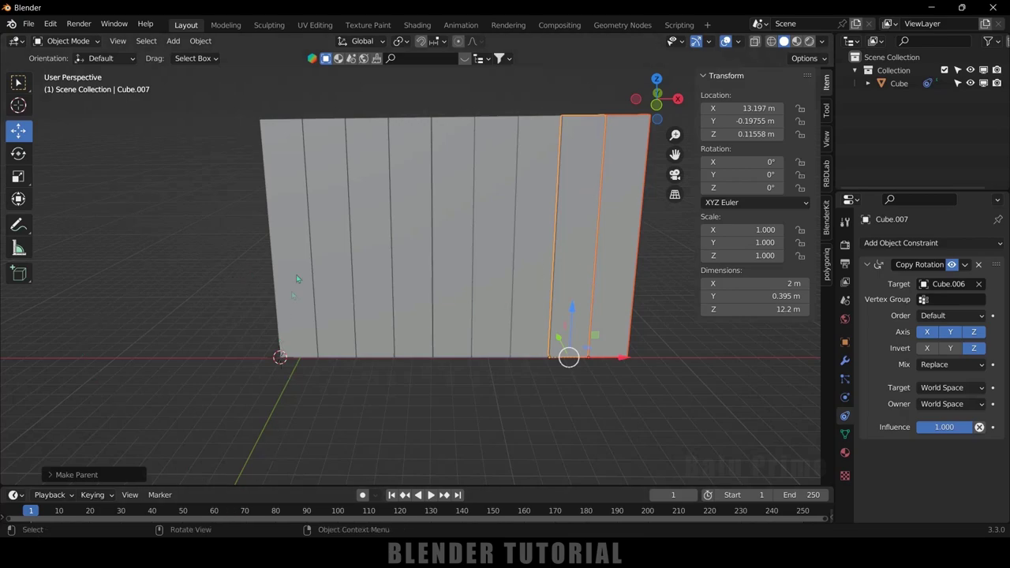
click(298, 195)
key(r)
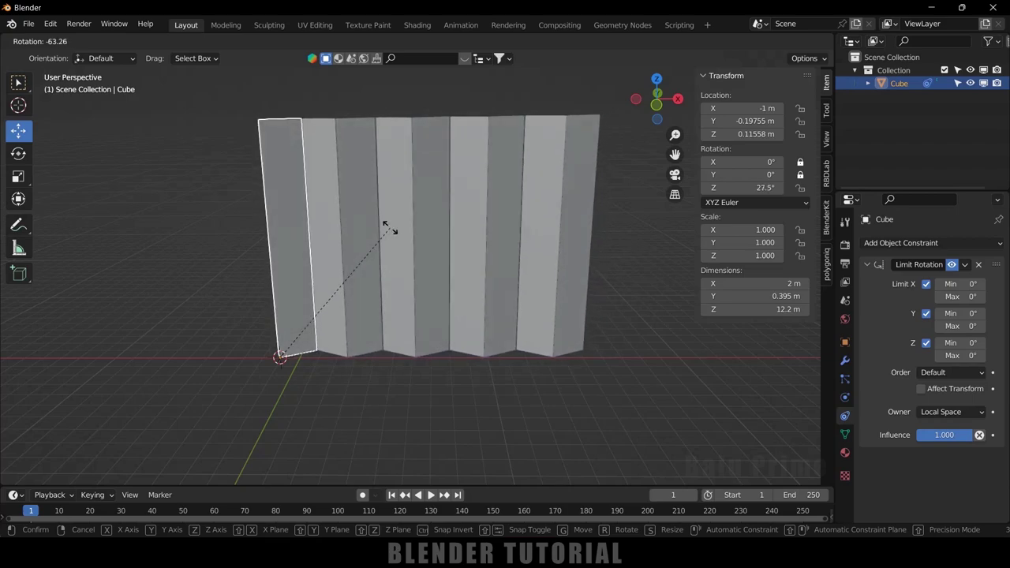
Step: Confirm Cube's rotation at Z 27.5°, folding the plank row into a zigzag
click(390, 231)
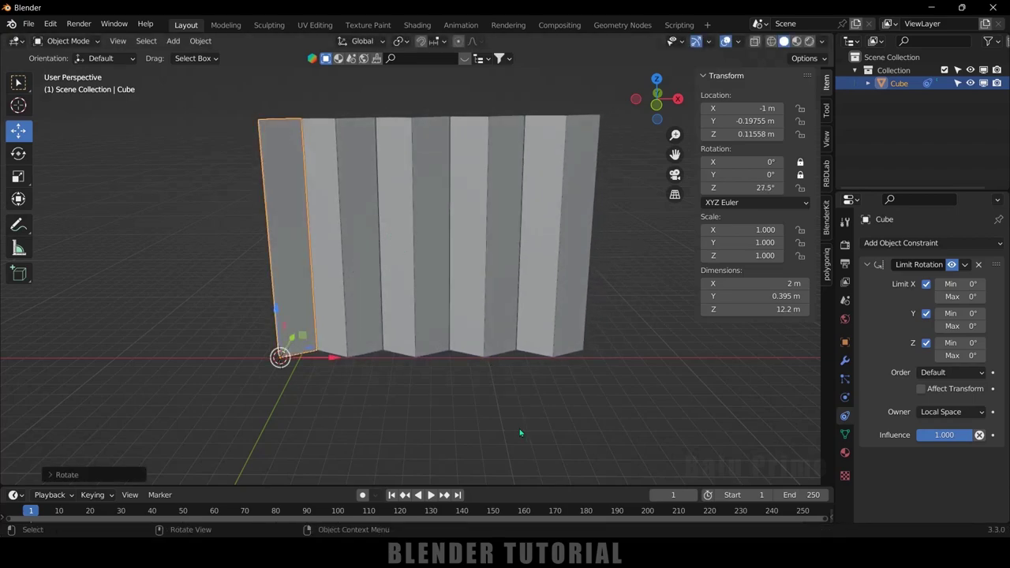